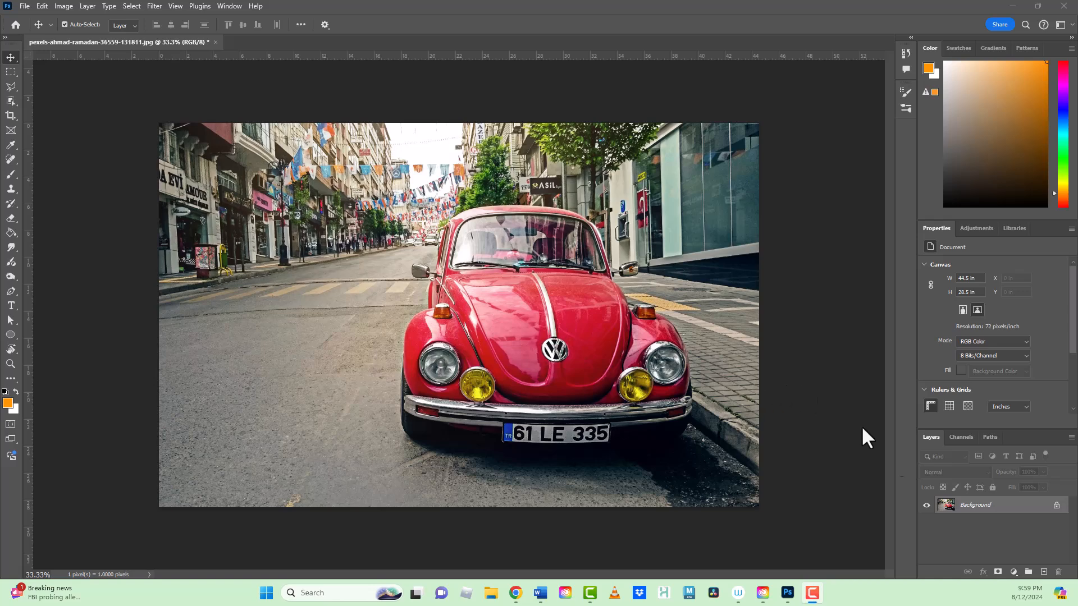
# Duplicate the Background layer, keeping the default name Background copy.
pyautogui.click(974, 506)
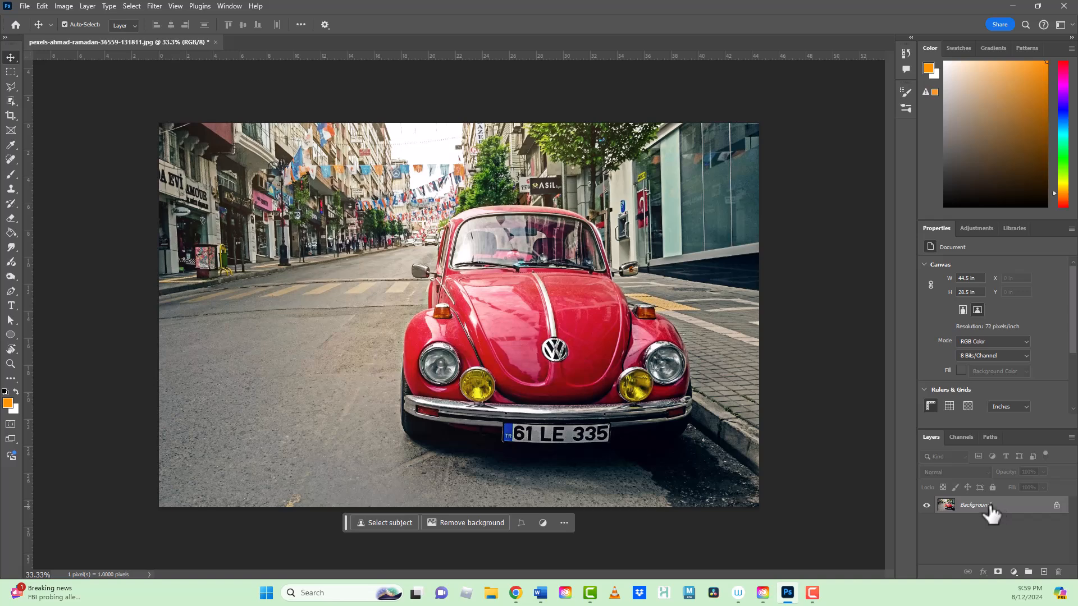
pyautogui.rightClick(985, 508)
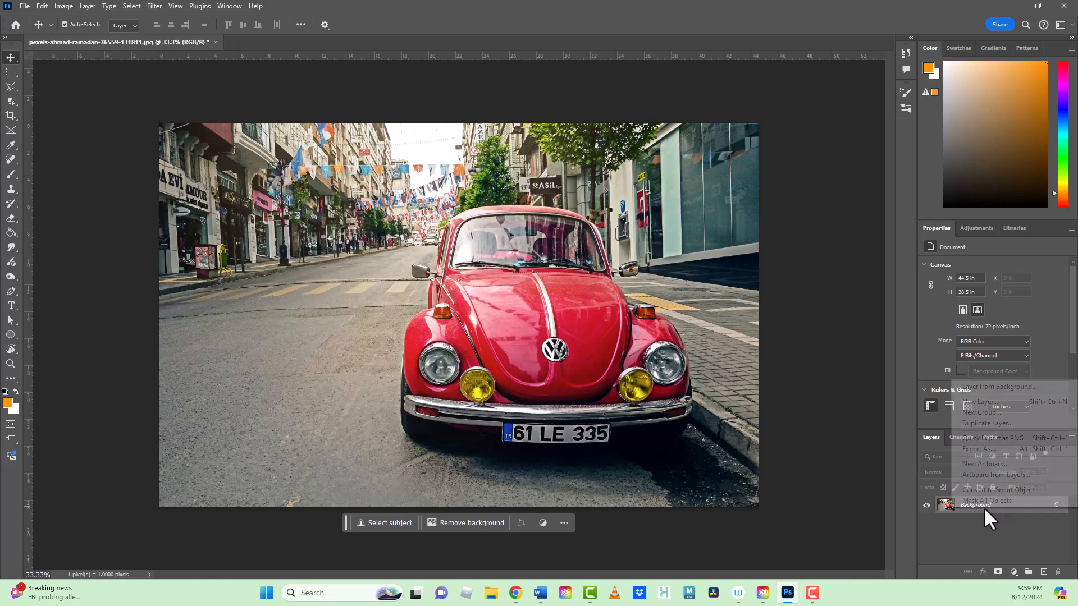
pyautogui.click(979, 423)
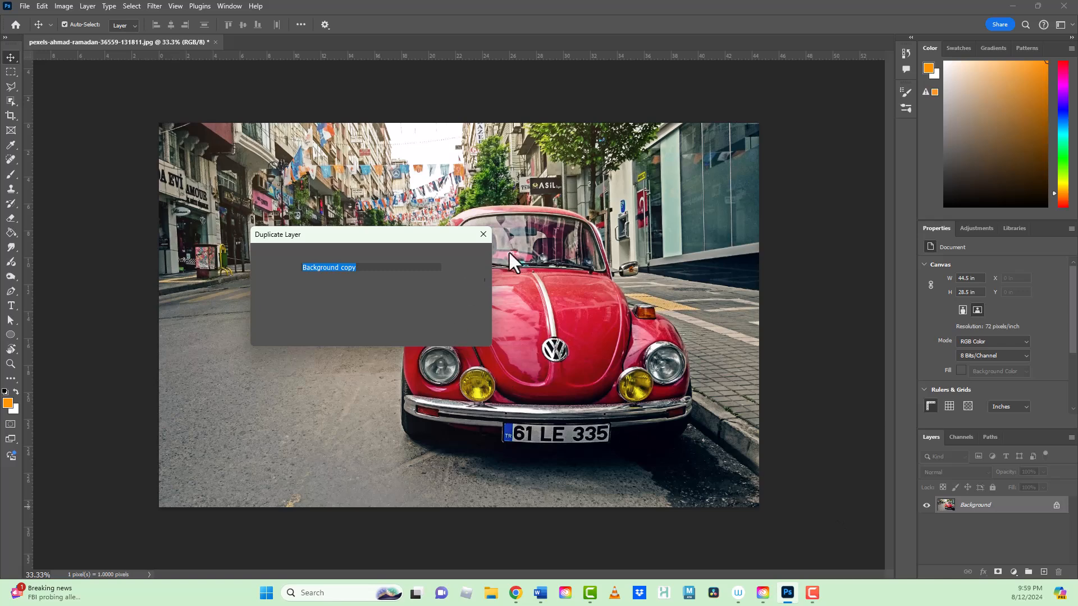
pyautogui.click(469, 255)
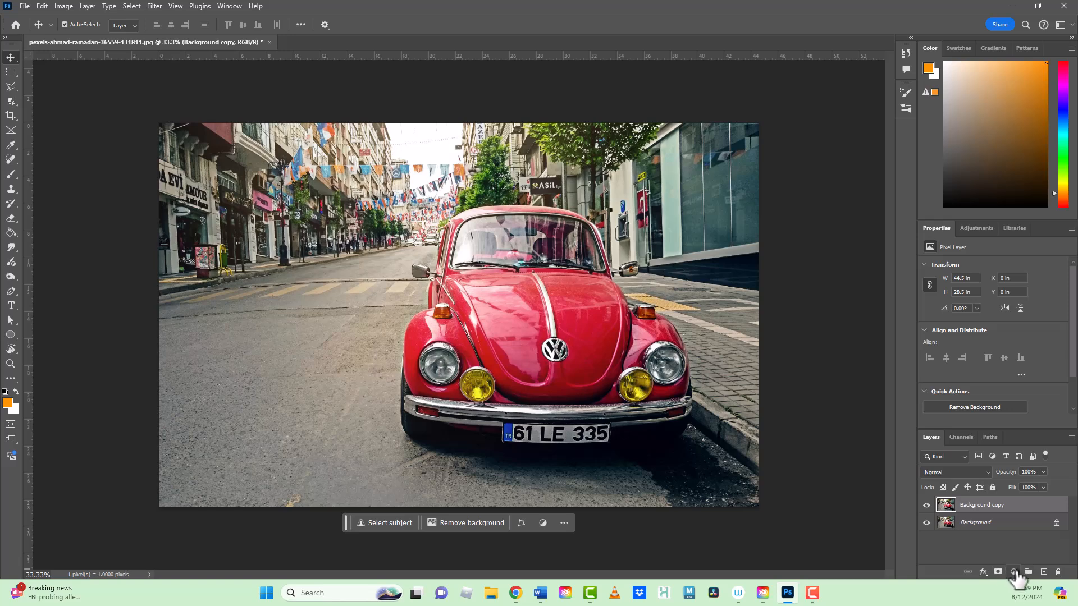
# Add a Hue/Saturation adjustment layer above Background copy with hue +11 and saturation +41.
pyautogui.click(1014, 571)
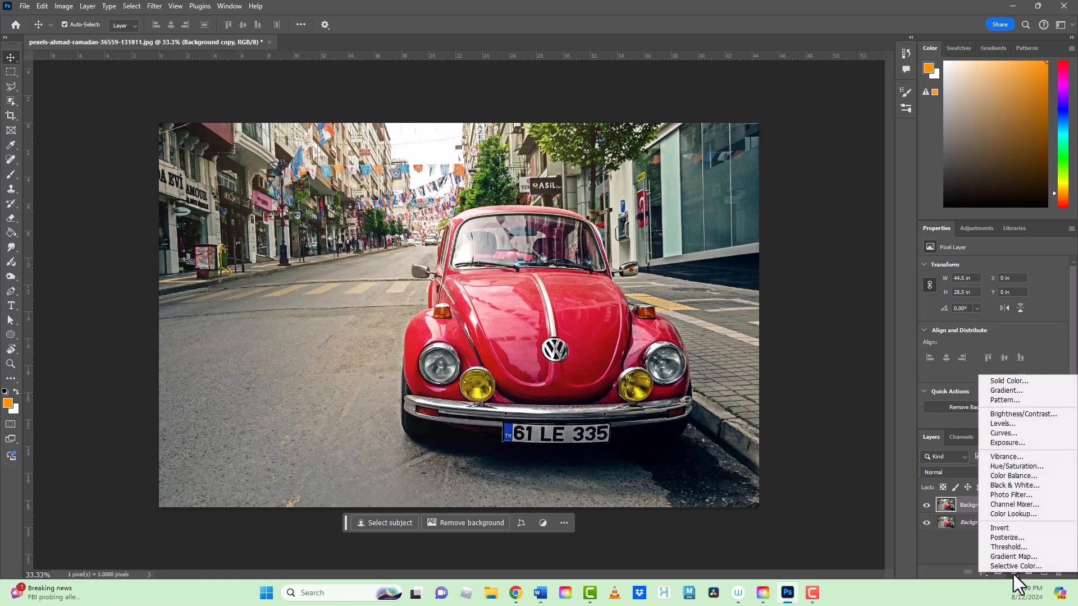
pyautogui.click(1019, 468)
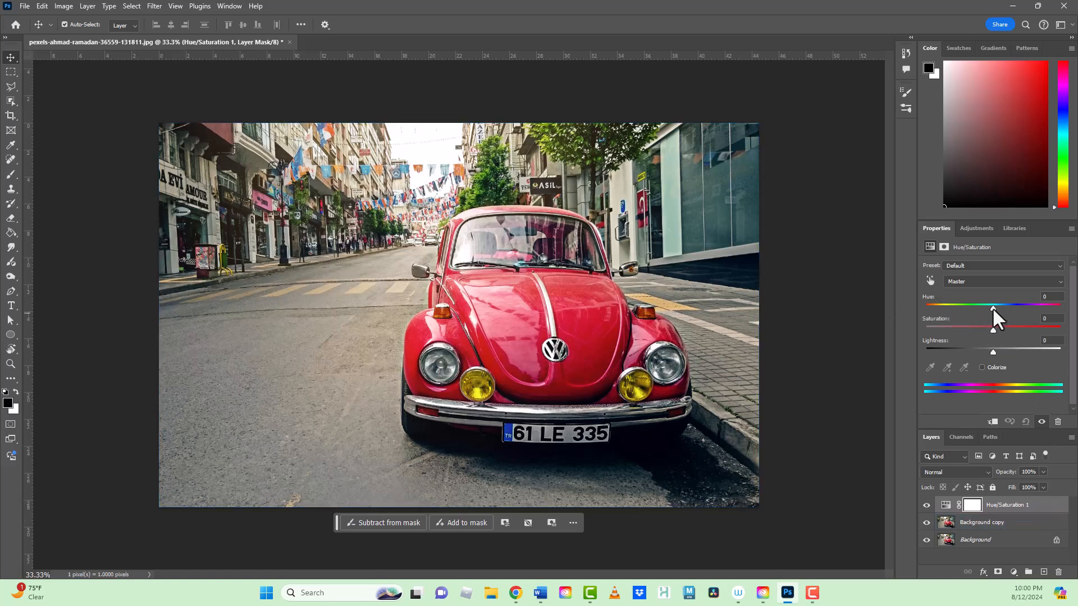
pyautogui.moveTo(991, 307); pyautogui.dragTo(991, 330)
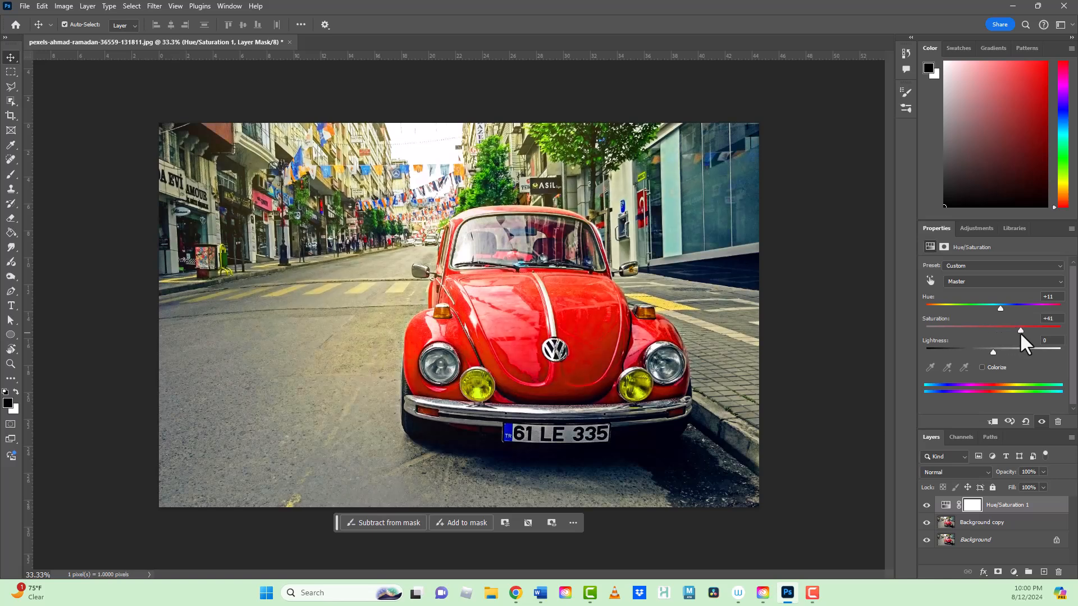
pyautogui.hotkey('ctrl', 'a')
# Try a Brightness/Contrast adjustment layer with brightness -12 and contrast -2, and delete that layer.
pyautogui.click(1013, 572)
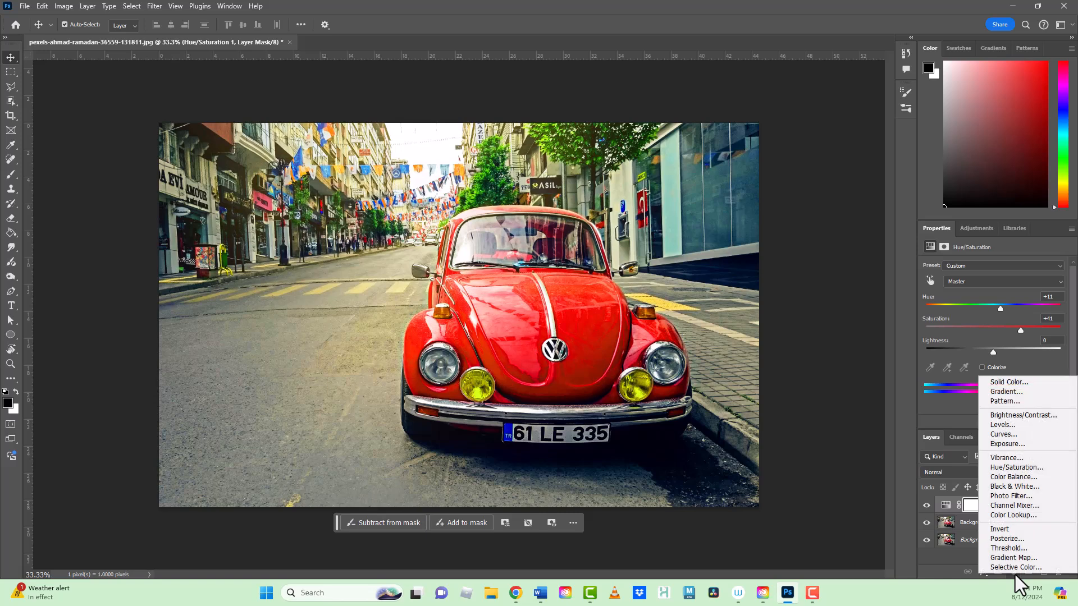
pyautogui.click(1042, 417)
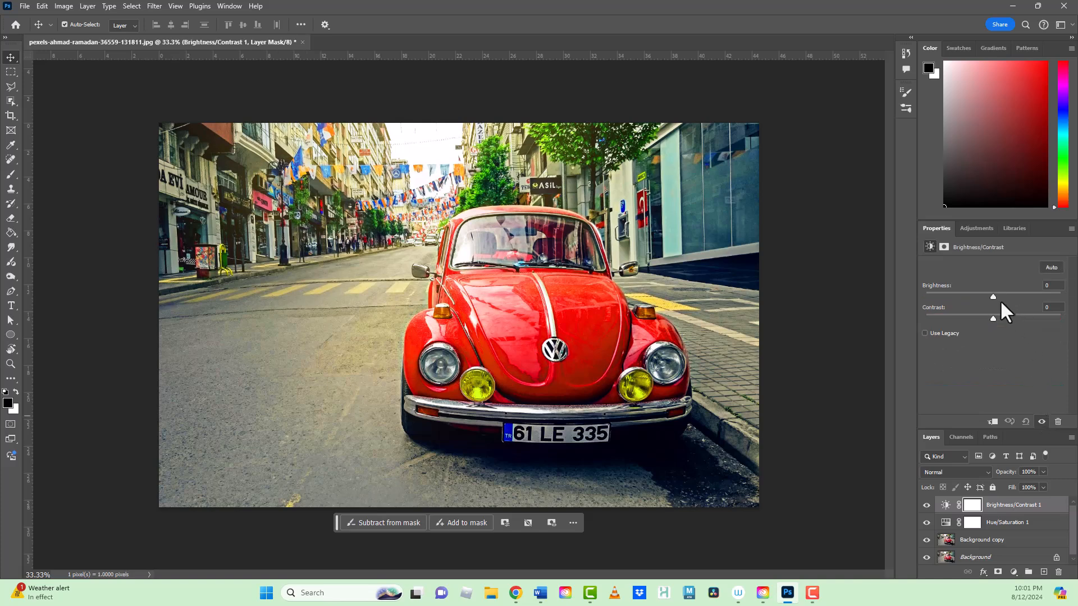
pyautogui.moveTo(998, 298)
pyautogui.mouseDown()
pyautogui.moveTo(1019, 297)
pyautogui.moveTo(988, 301)
pyautogui.mouseUp()
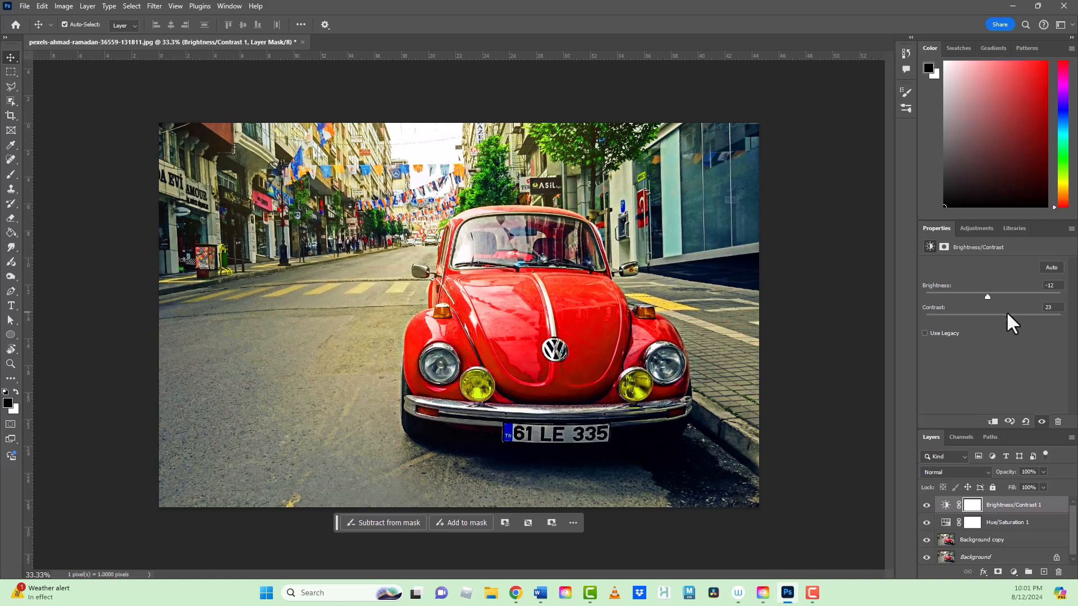
pyautogui.moveTo(977, 318); pyautogui.dragTo(986, 319)
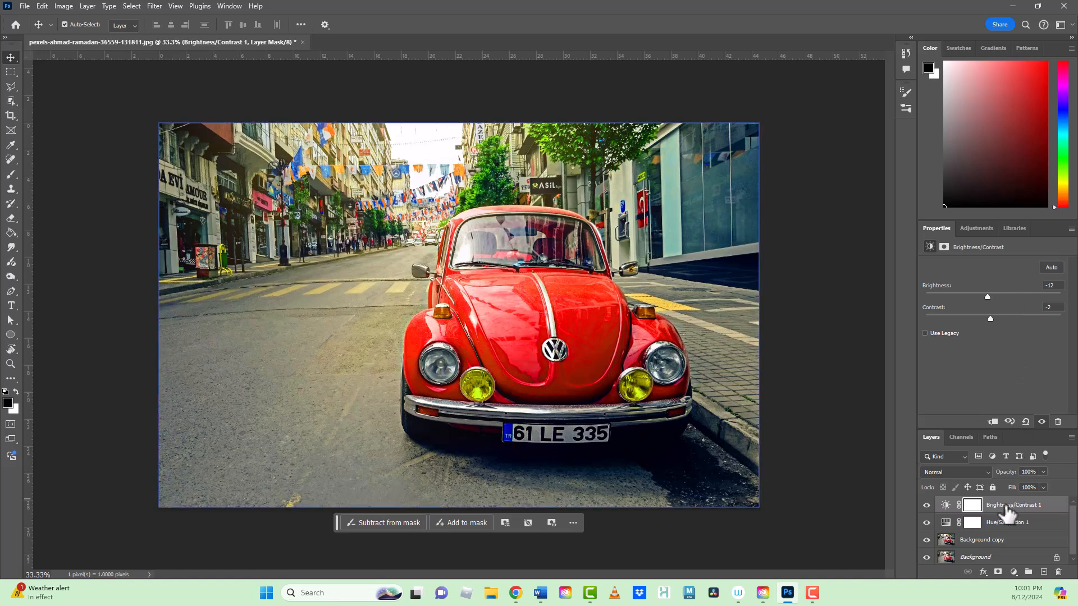
pyautogui.click(1024, 508)
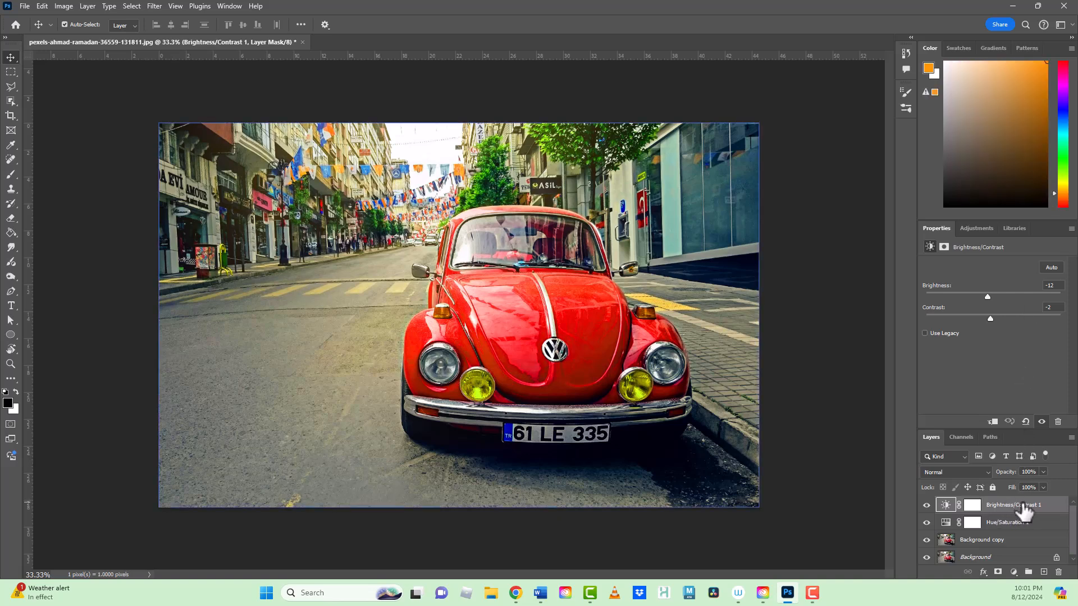
pyautogui.click(1058, 572)
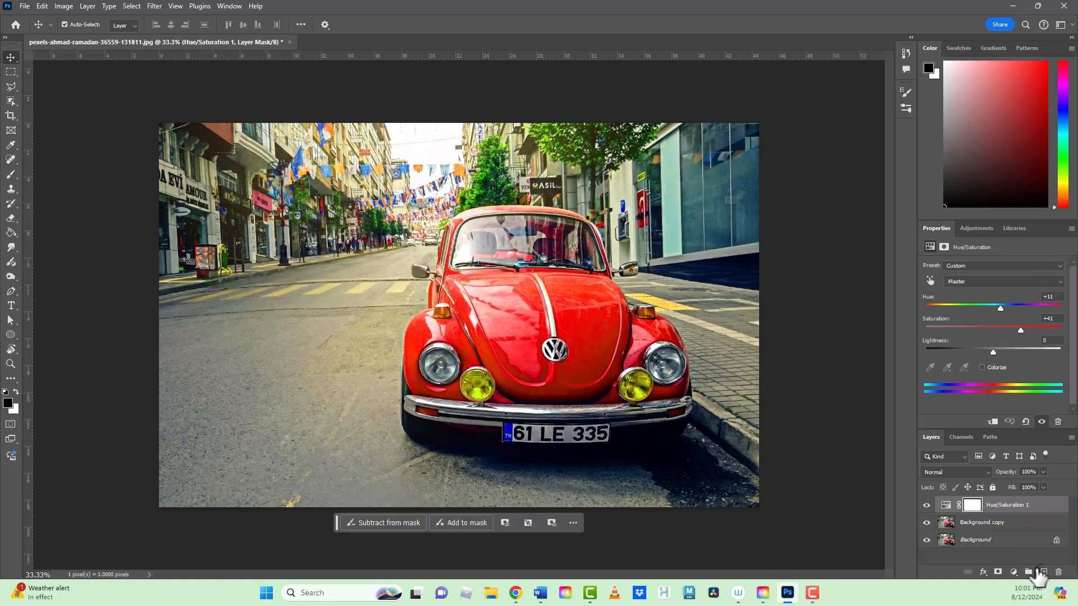
# Add a Curves adjustment layer and steepen its RGB curve by anchoring the midpoint and pulling the white and black points inward.
pyautogui.click(1013, 572)
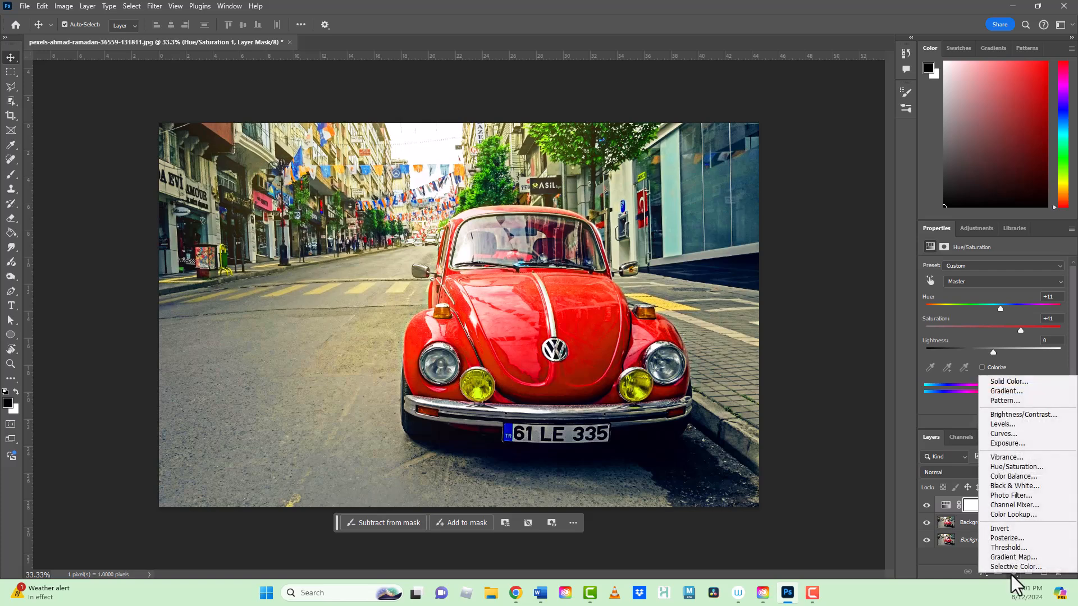
pyautogui.click(1025, 435)
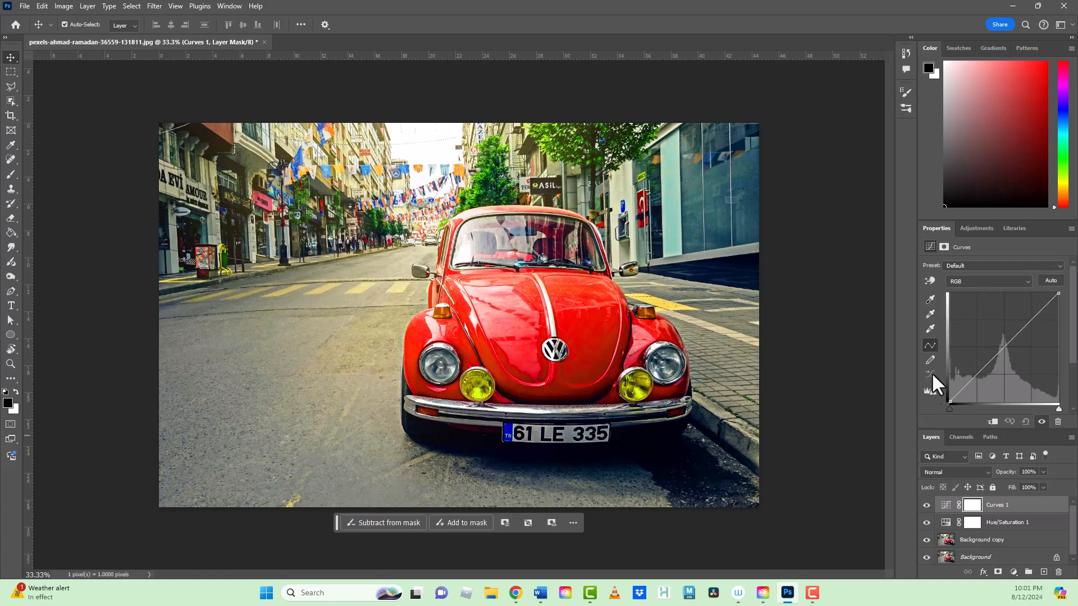
pyautogui.click(1025, 281)
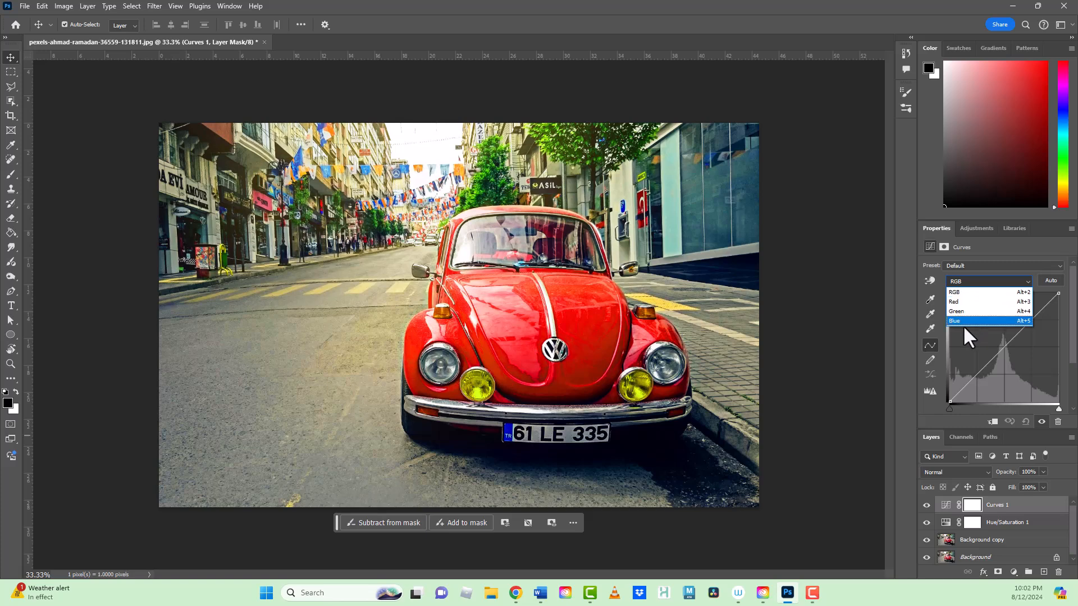
pyautogui.click(978, 282)
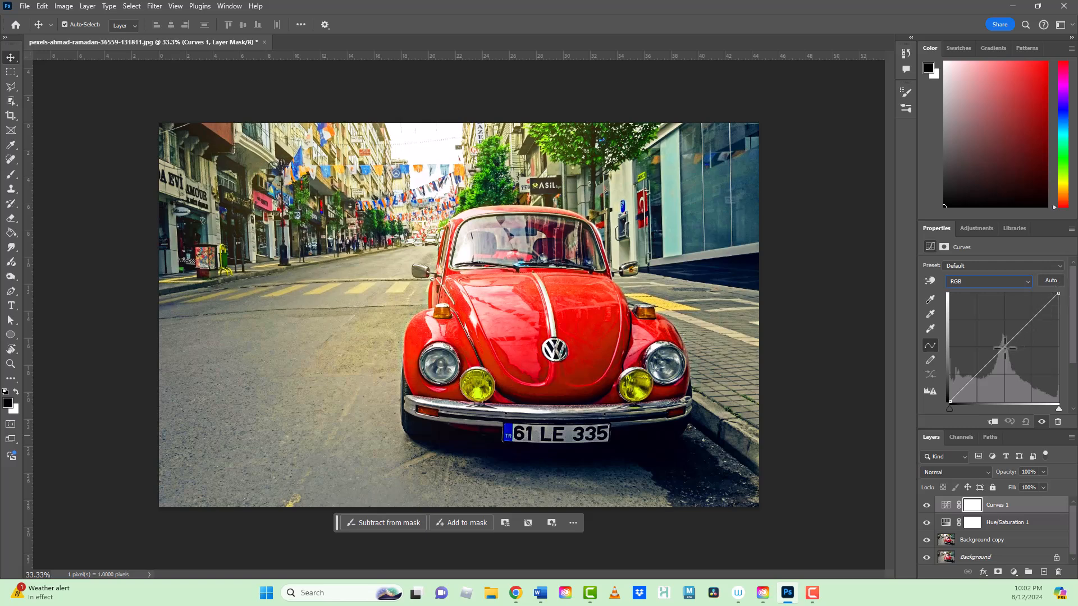
pyautogui.moveTo(1005, 347)
pyautogui.mouseDown()
pyautogui.moveTo(1013, 366)
pyautogui.moveTo(1015, 351)
pyautogui.moveTo(992, 344)
pyautogui.moveTo(1004, 349)
pyautogui.mouseUp()
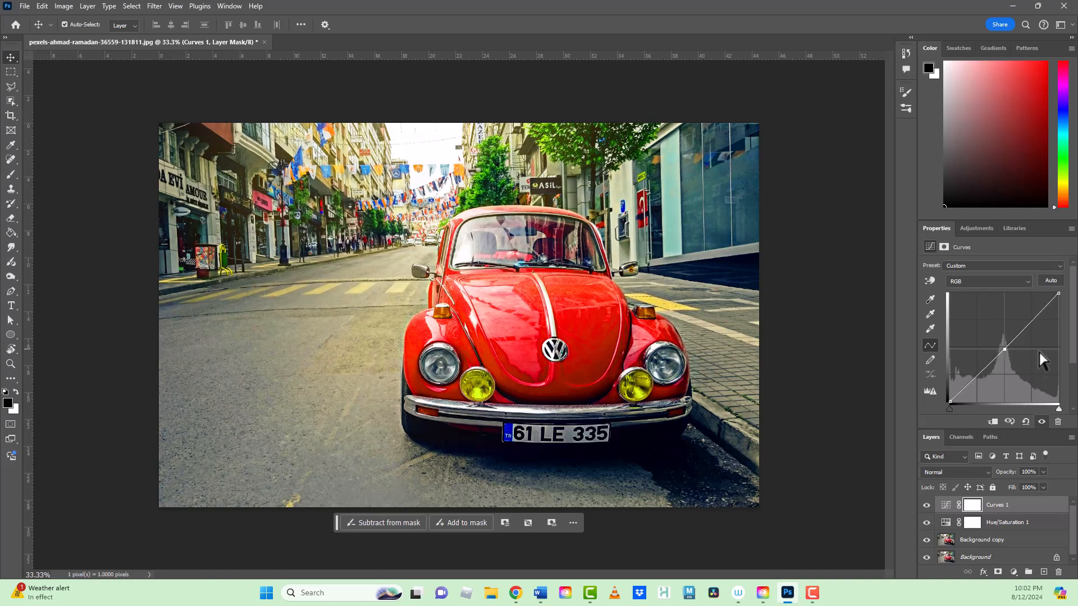
pyautogui.click(1057, 293)
pyautogui.moveTo(1057, 294); pyautogui.dragTo(1040, 294)
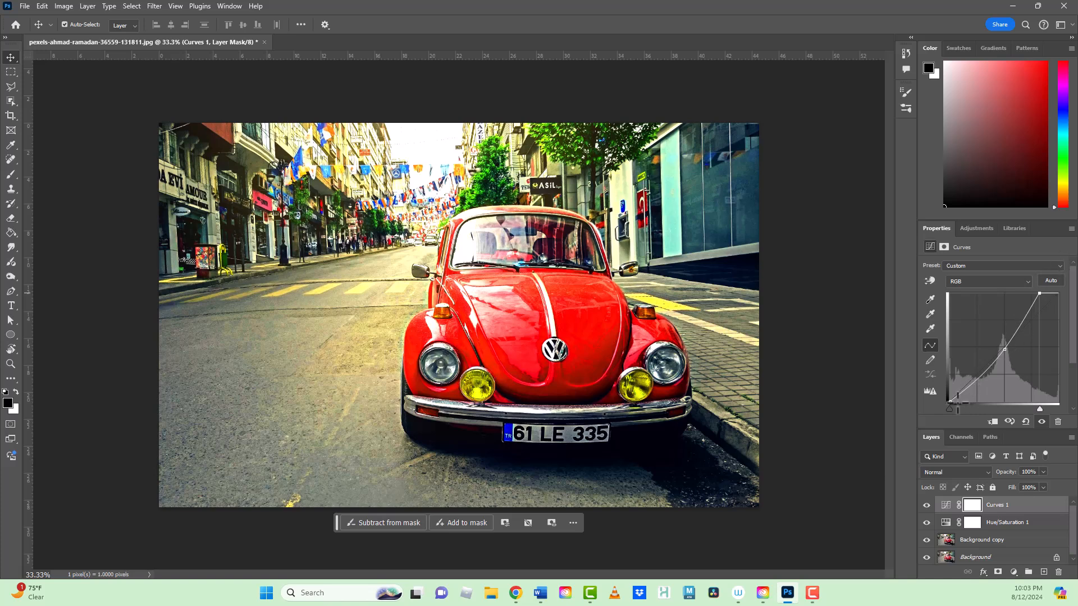
pyautogui.moveTo(951, 401); pyautogui.dragTo(965, 408)
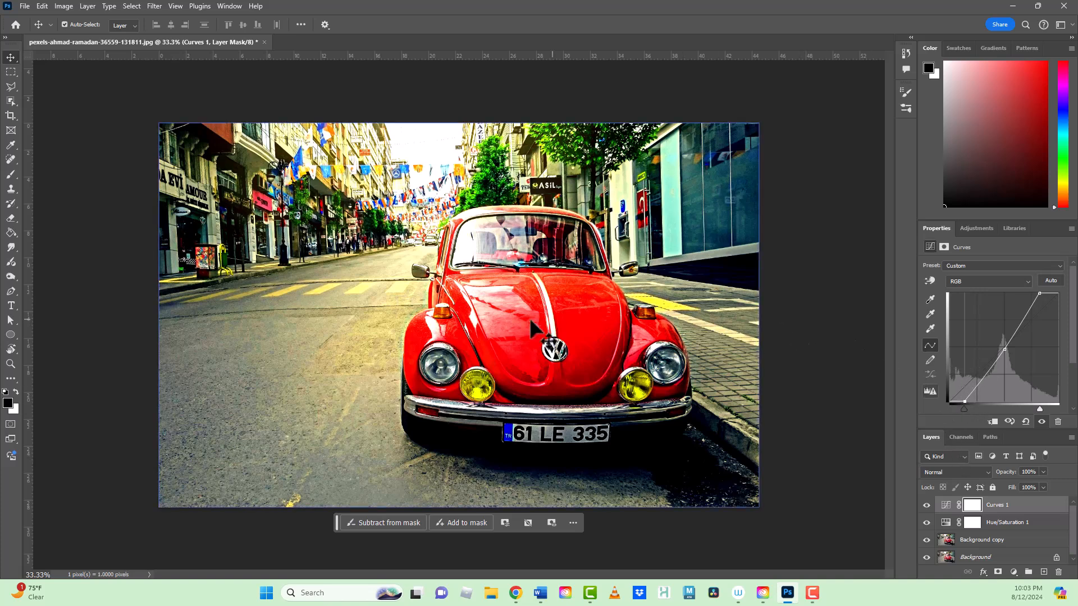
pyautogui.click(407, 264)
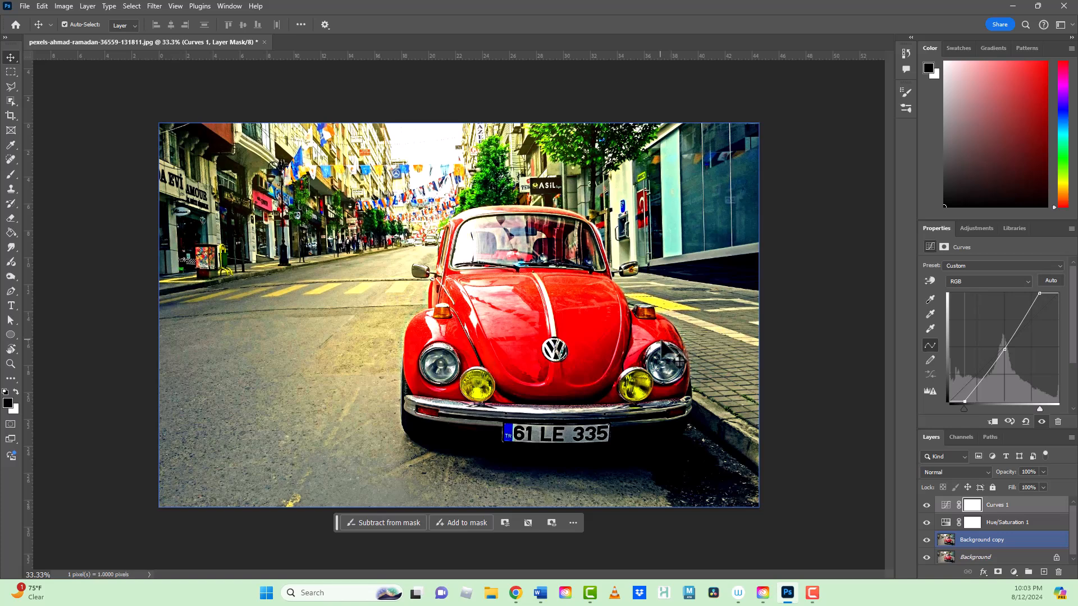
# Set the saturation of the Hue/Saturation 1 adjustment layer to -5.
pyautogui.click(1003, 525)
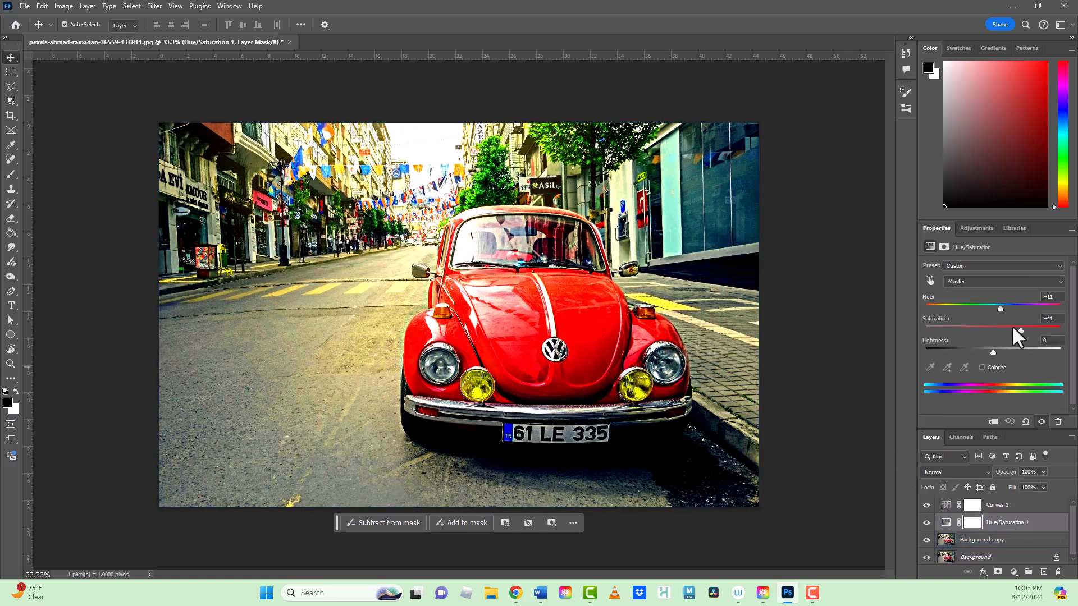
pyautogui.moveTo(1005, 332); pyautogui.dragTo(997, 337)
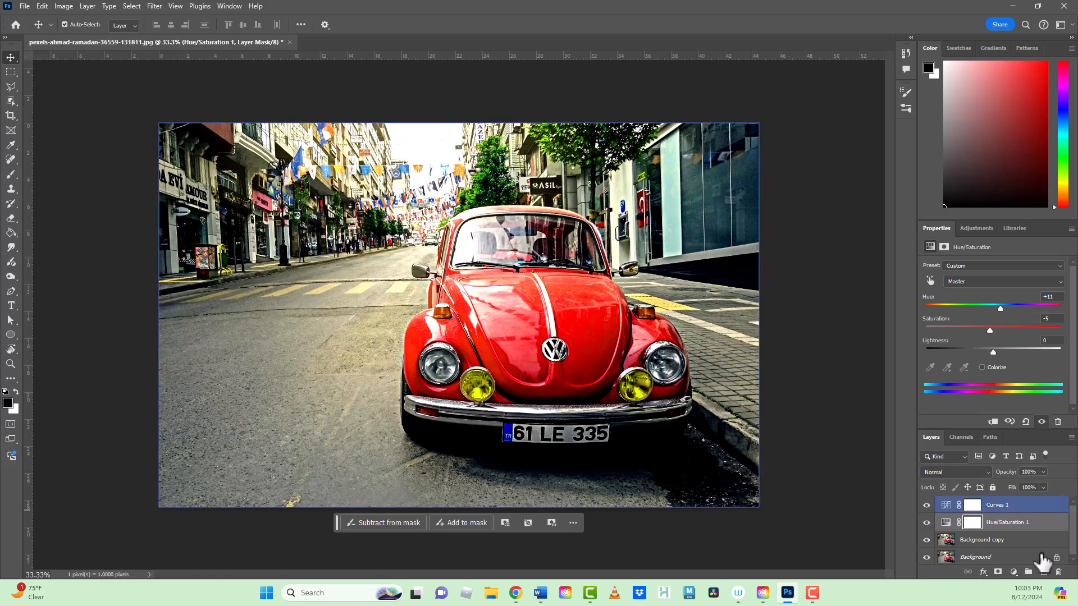
pyautogui.click(1013, 572)
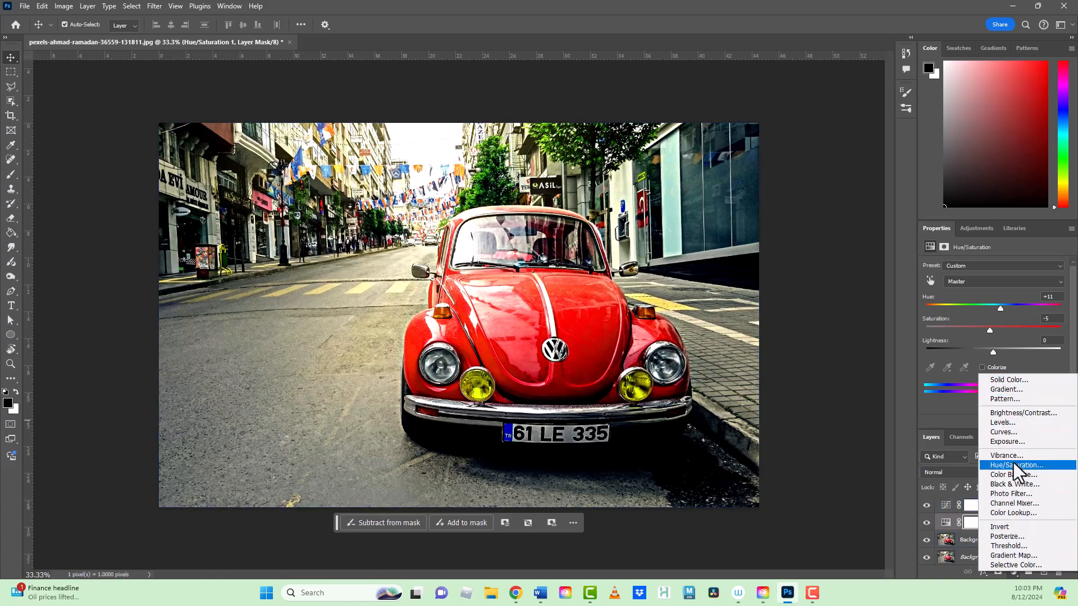
pyautogui.click(911, 506)
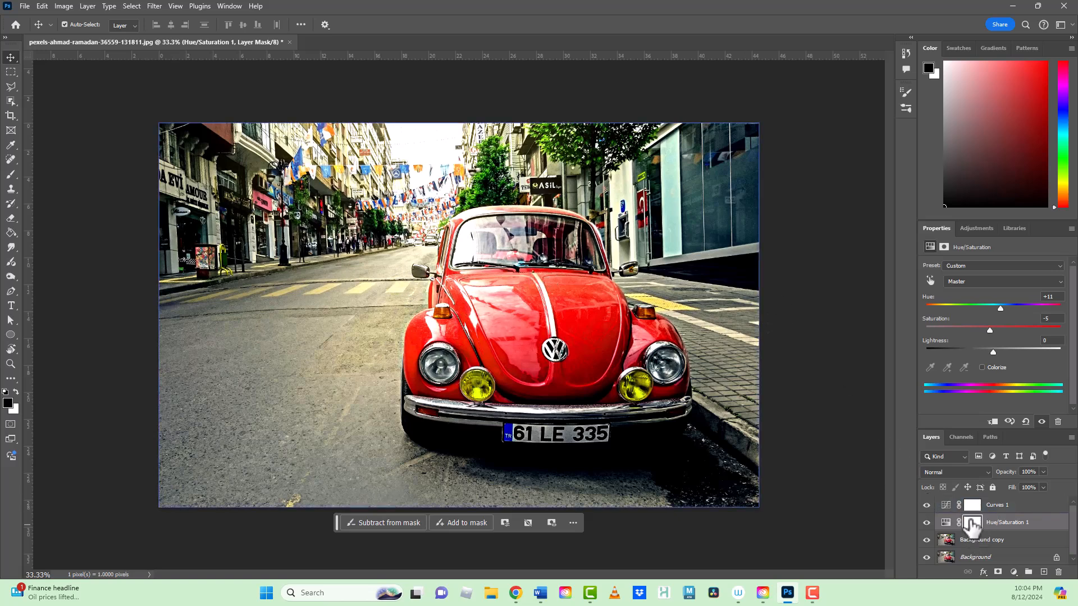
pyautogui.click(452, 289)
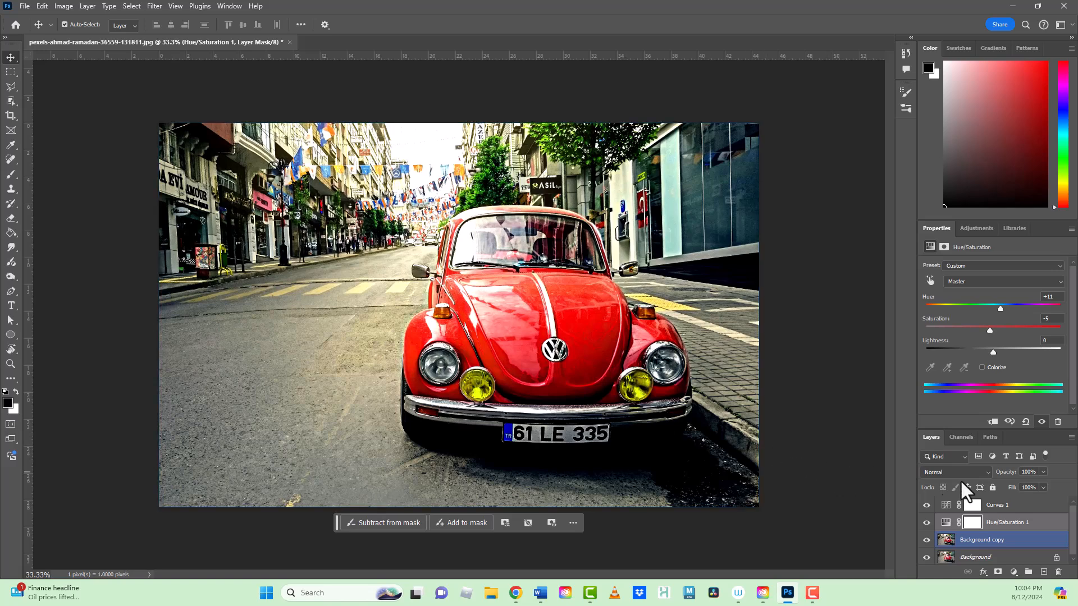
# Select the red car on the Background copy layer with the Object Selection Tool and create a layer mask from the selection.
pyautogui.click(997, 542)
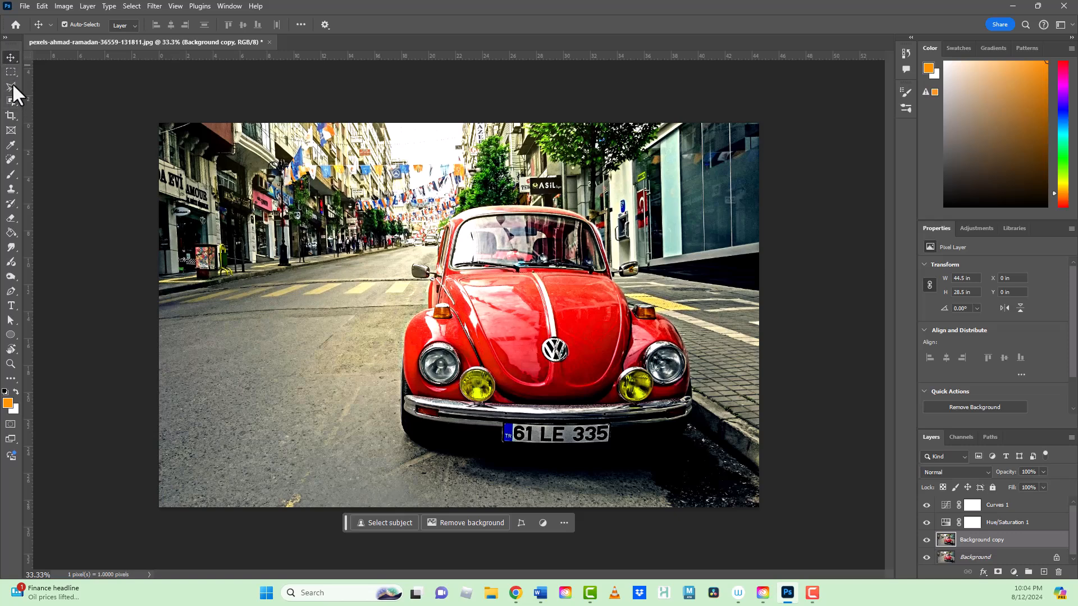
pyautogui.click(11, 100)
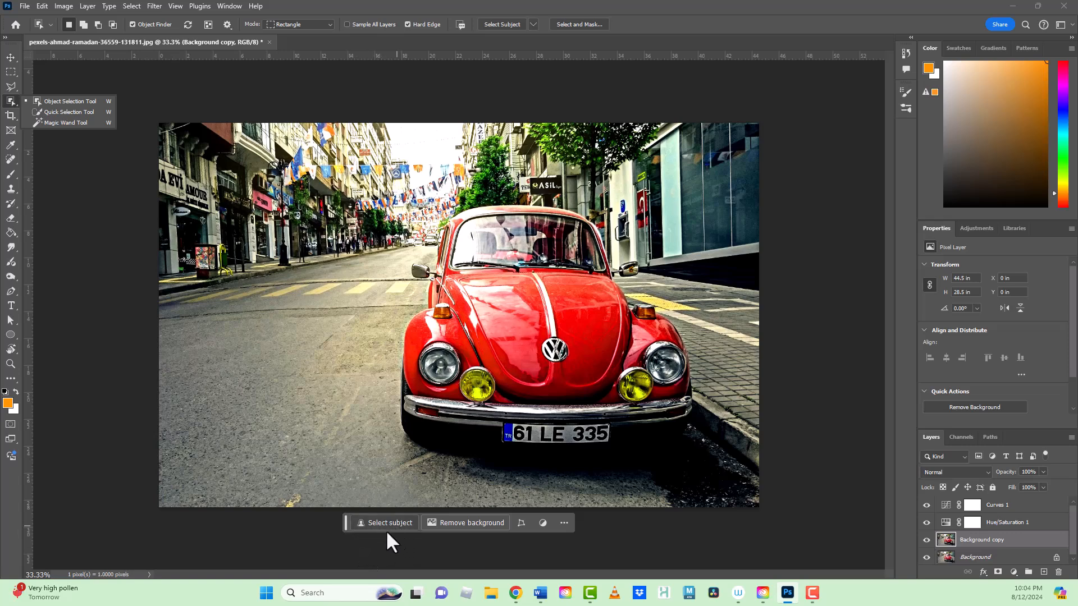
pyautogui.click(59, 102)
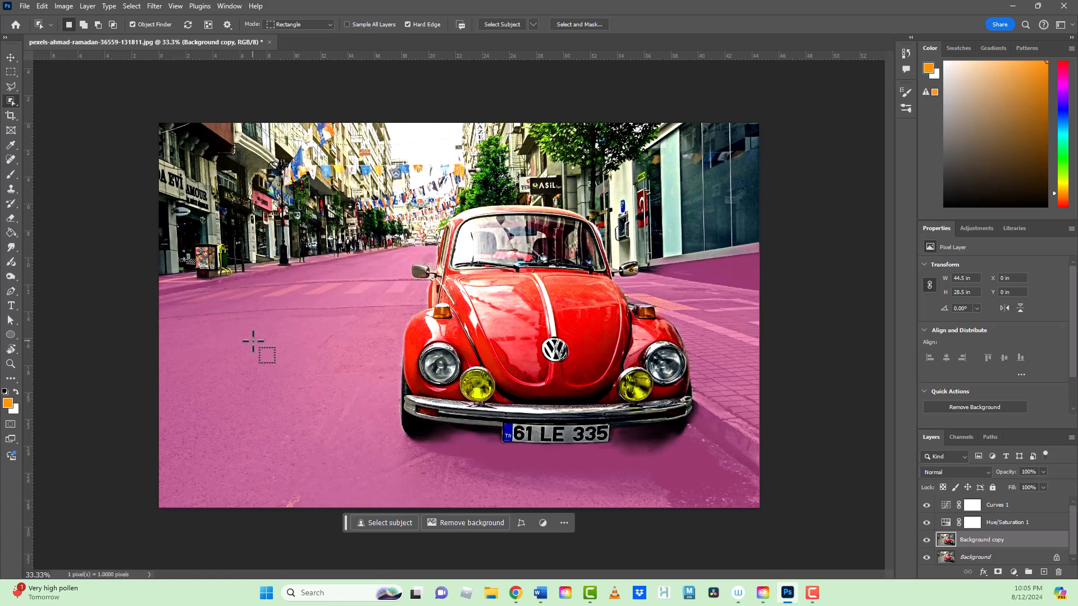
pyautogui.click(532, 313)
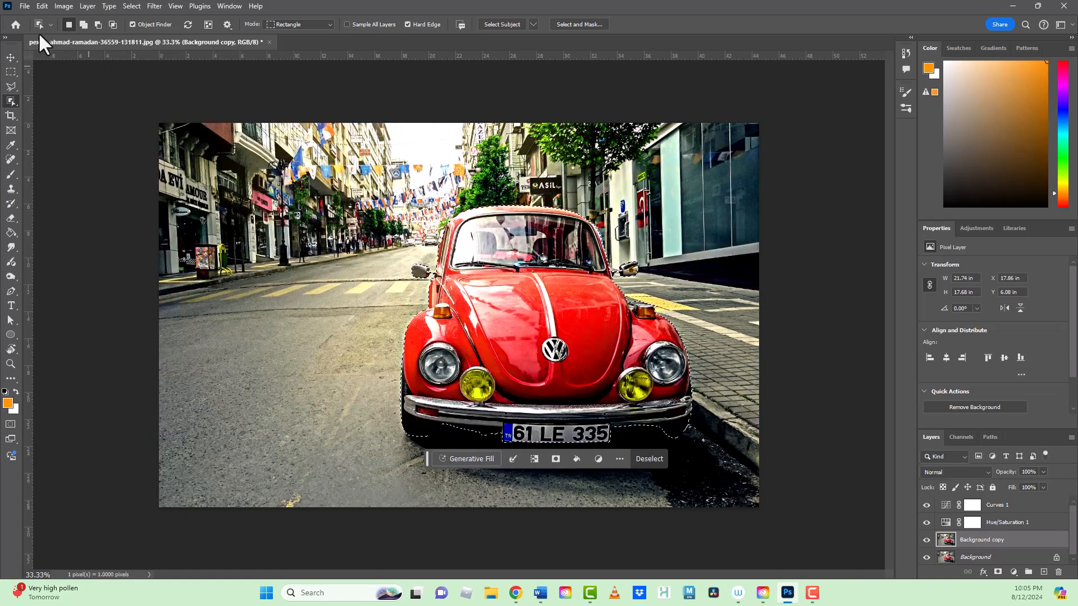
pyautogui.click(10, 57)
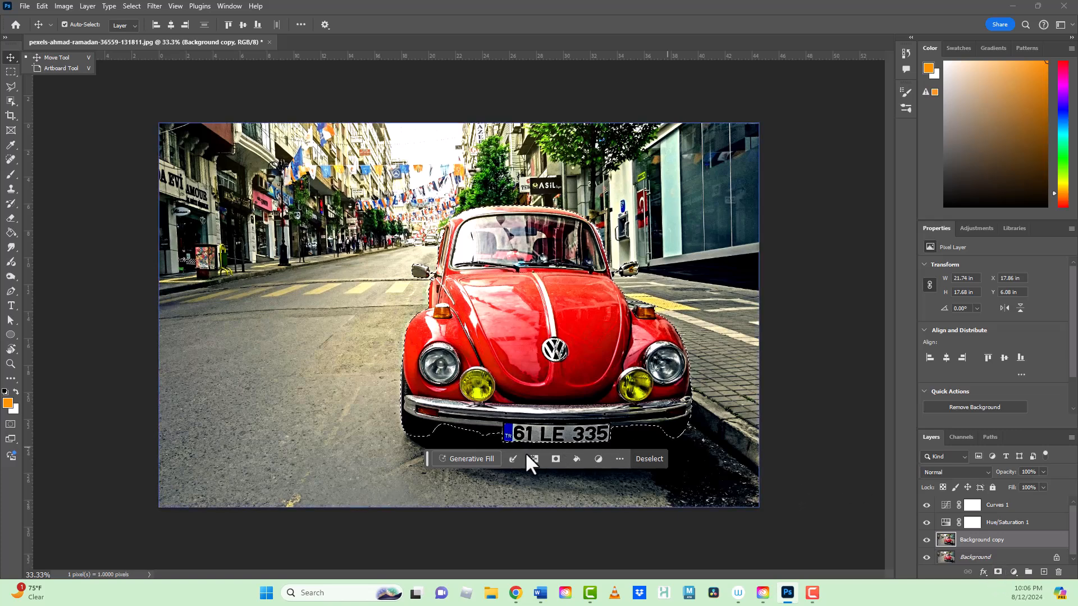
pyautogui.click(554, 459)
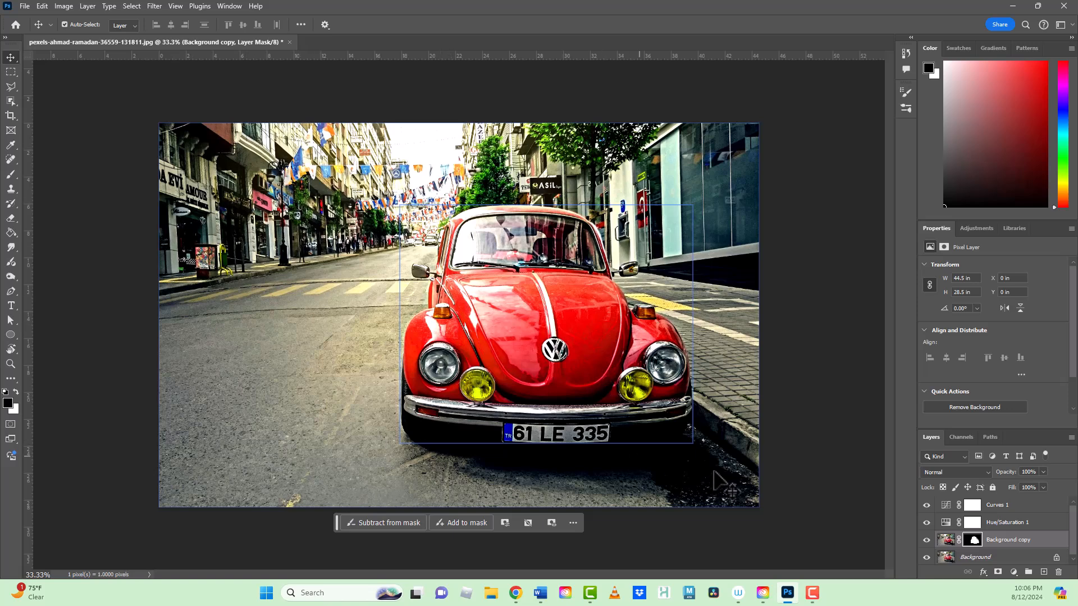
# Add a second Hue/Saturation adjustment layer directly above the masked Background copy layer.
pyautogui.click(1005, 540)
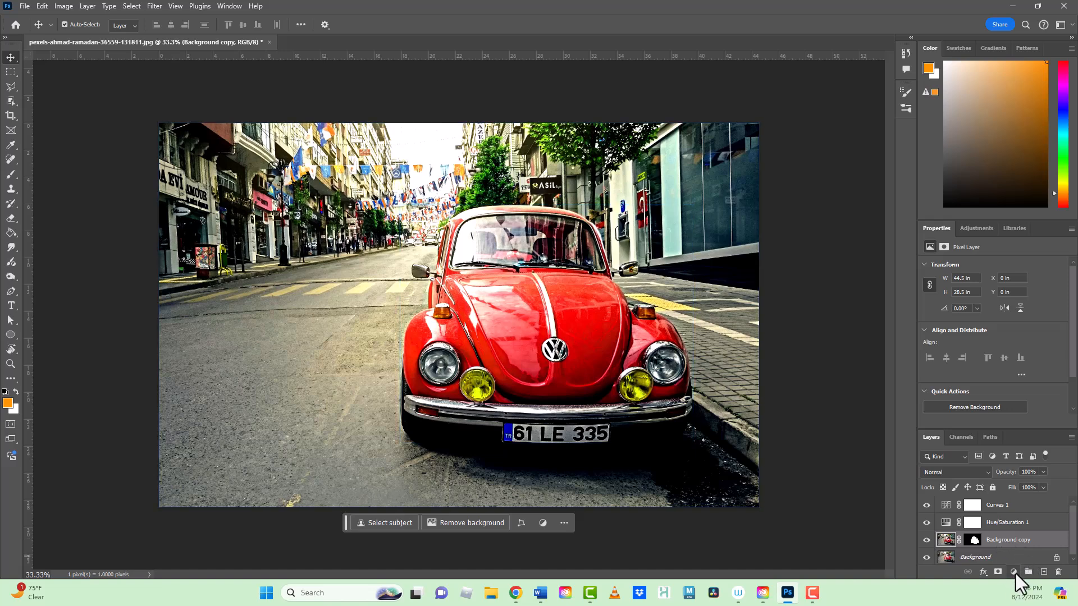
pyautogui.click(1014, 572)
pyautogui.click(1017, 465)
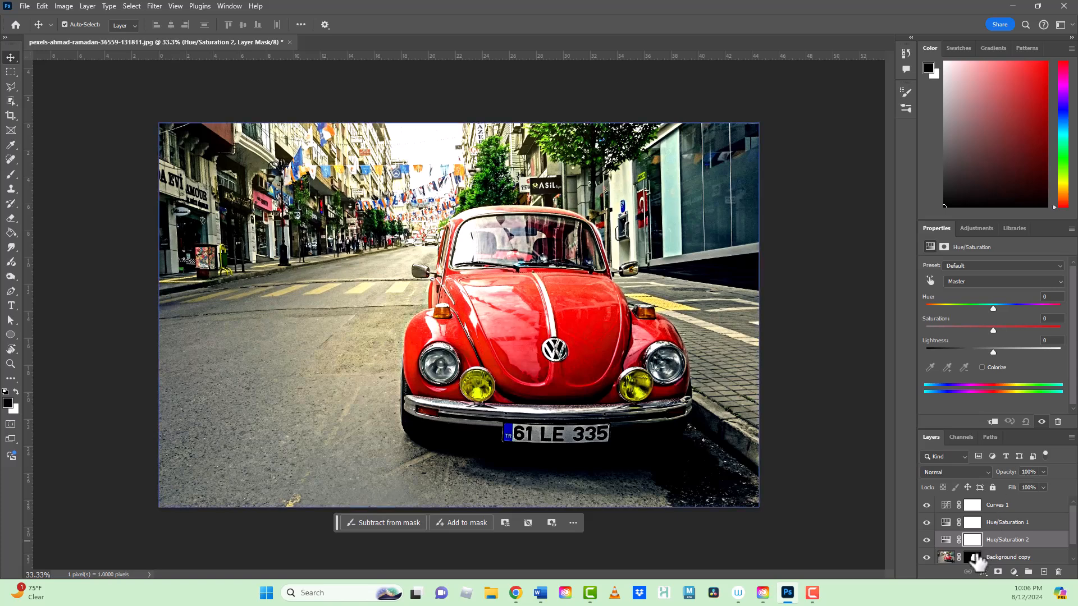
pyautogui.scroll(-1, 956, 536)
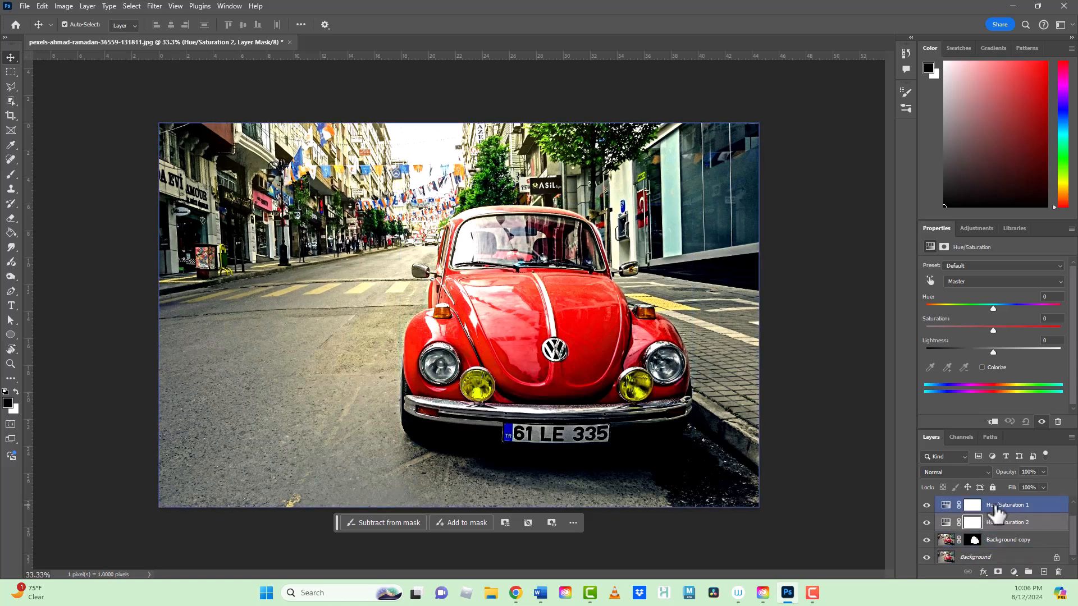
# Shift the hue of the Hue/Saturation 1 adjustment layer to -23.
pyautogui.click(995, 508)
pyautogui.moveTo(1000, 308); pyautogui.dragTo(974, 312)
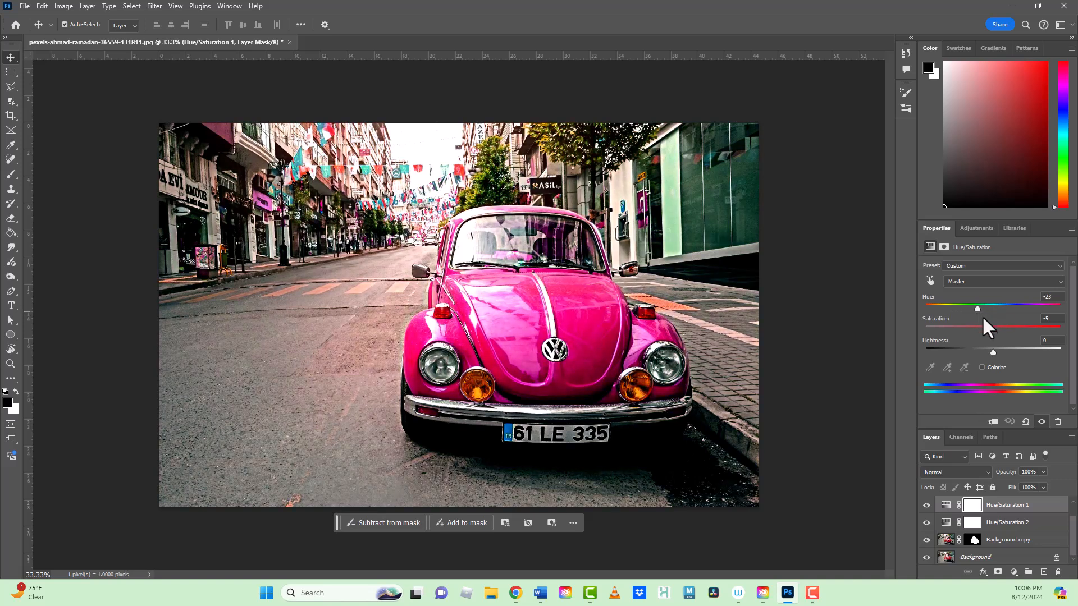
# Clip the Hue/Saturation 2 adjustment layer to the masked Background copy layer so it affects only the car.
pyautogui.click(1002, 523)
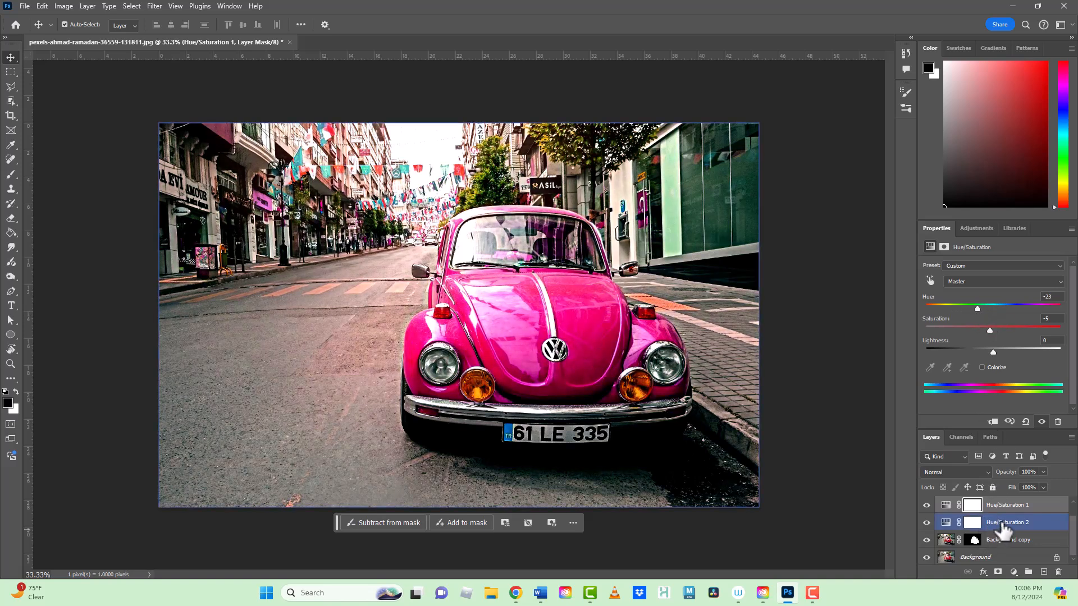
pyautogui.click(998, 538)
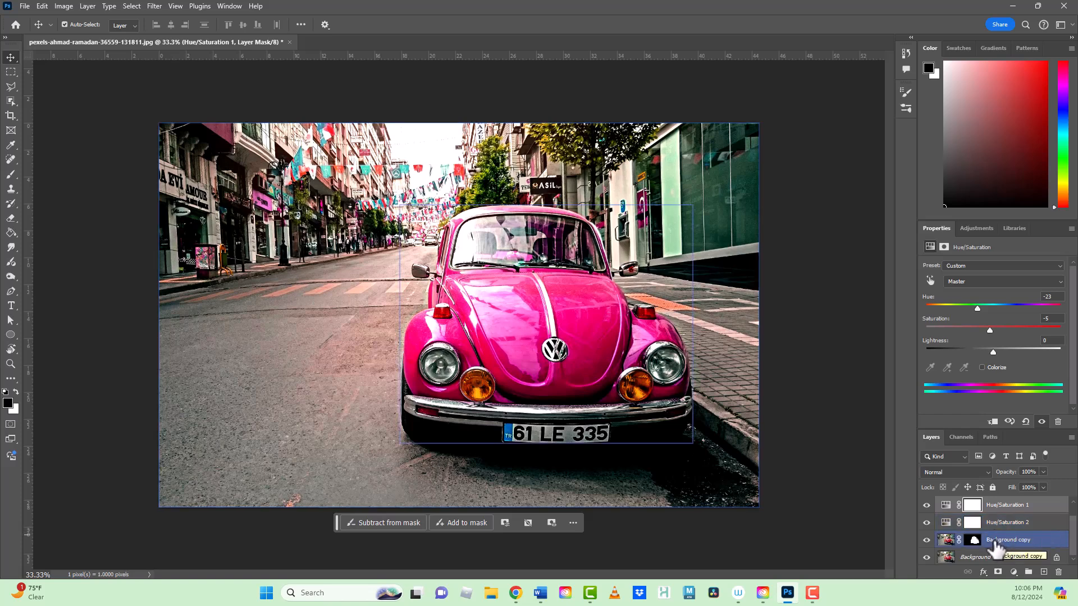
pyautogui.click(997, 529)
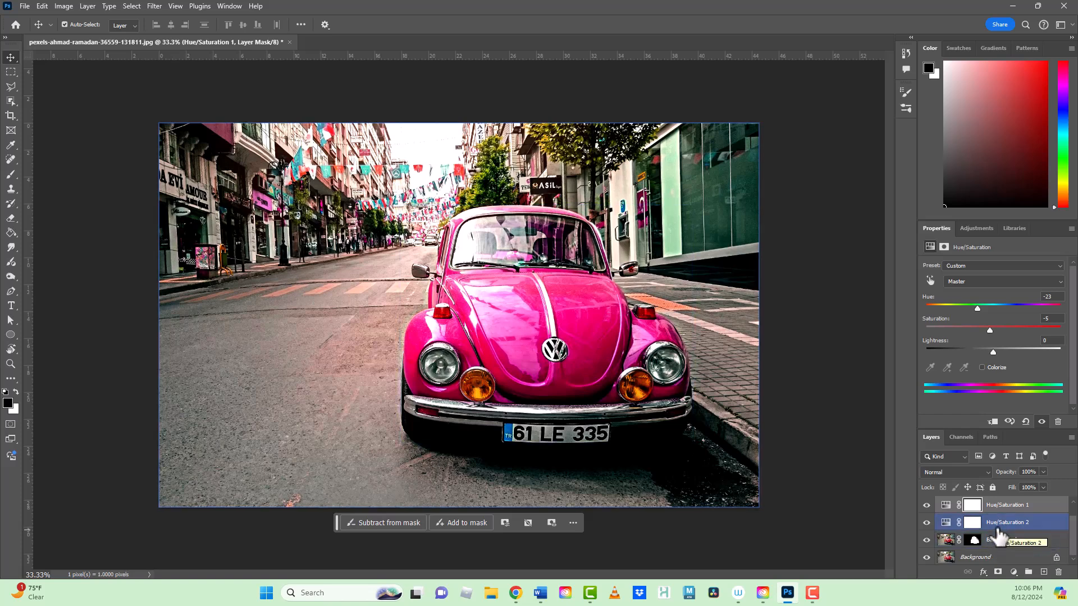
pyautogui.click(954, 538)
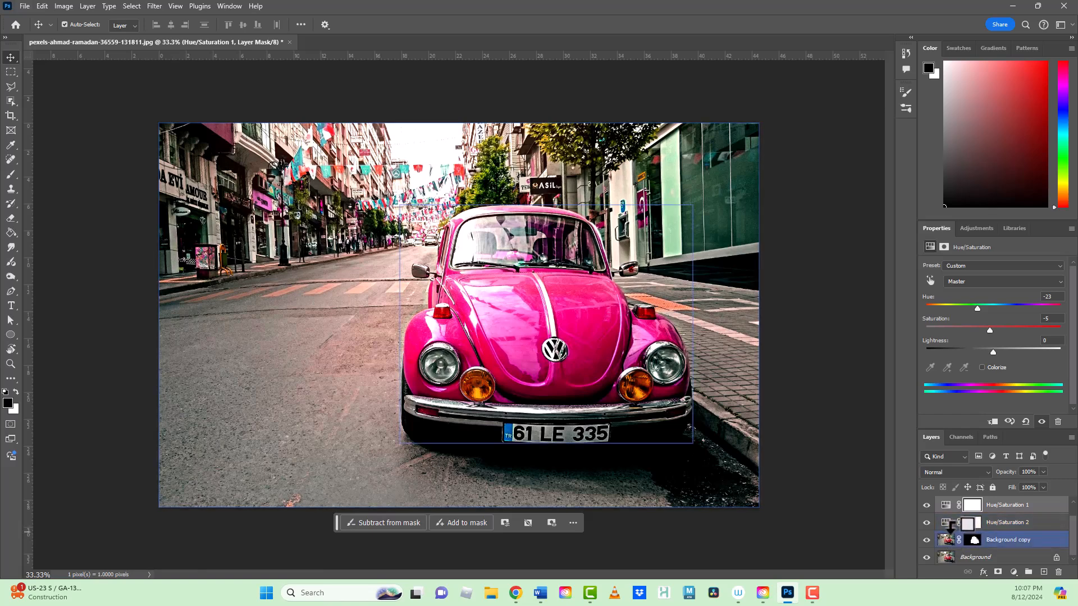
pyautogui.keyDown('alt'); pyautogui.click(949, 530); pyautogui.keyUp('alt')
pyautogui.click(982, 523)
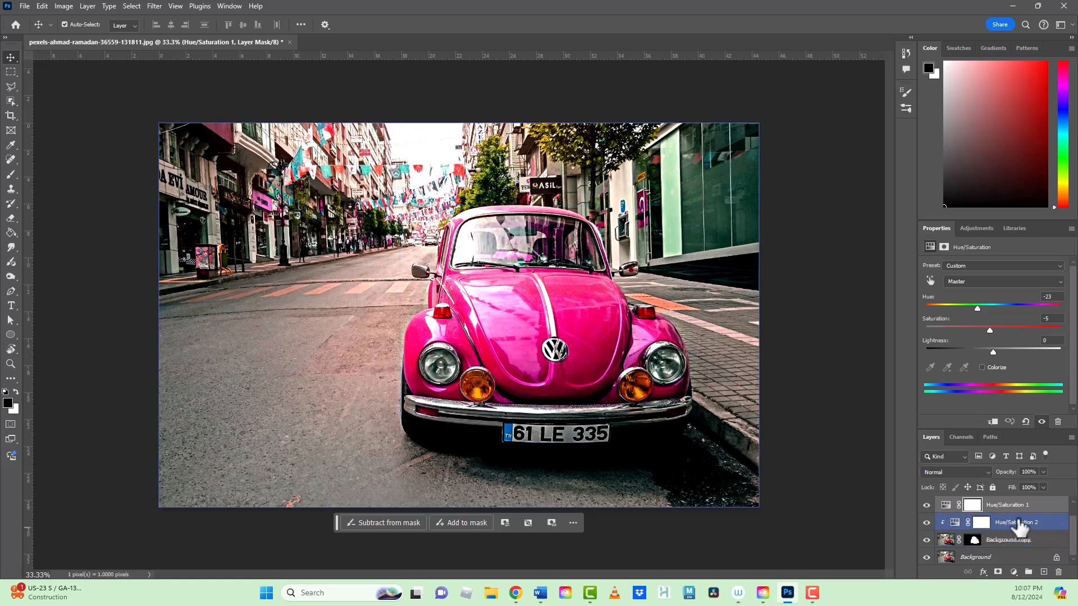
pyautogui.click(946, 542)
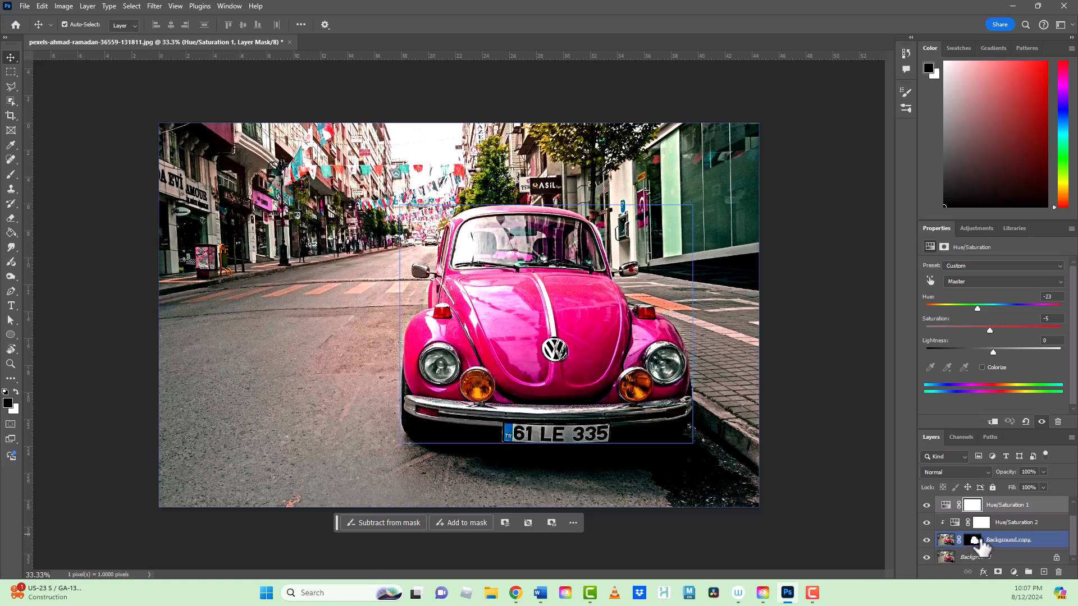
# Set the hue of Hue/Saturation 2 to +119 and its saturation to -25, and rename the layer "car".
pyautogui.click(1010, 528)
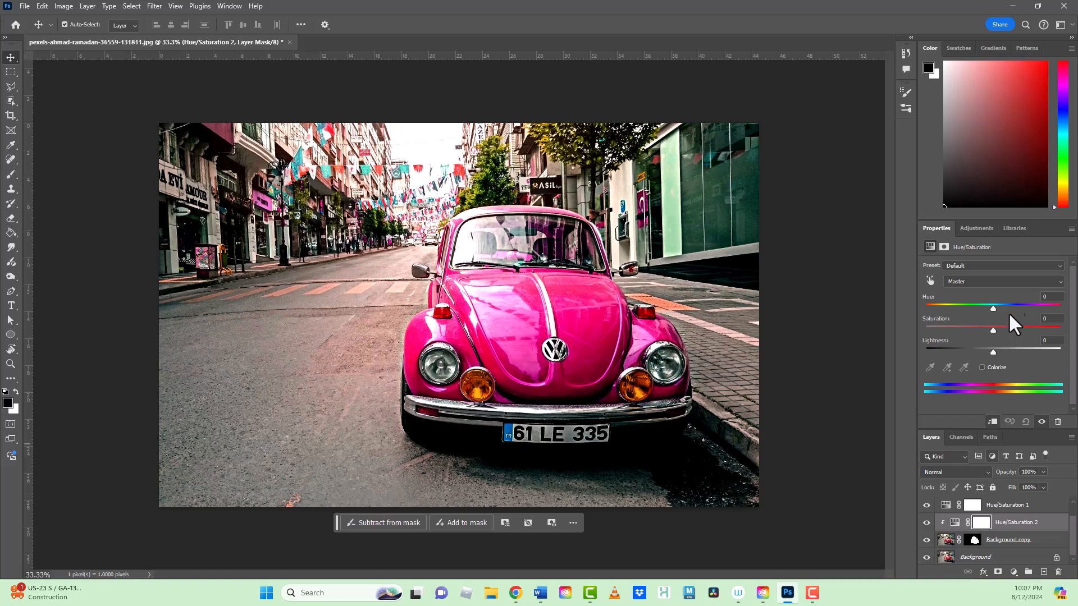
pyautogui.moveTo(992, 307); pyautogui.dragTo(983, 333)
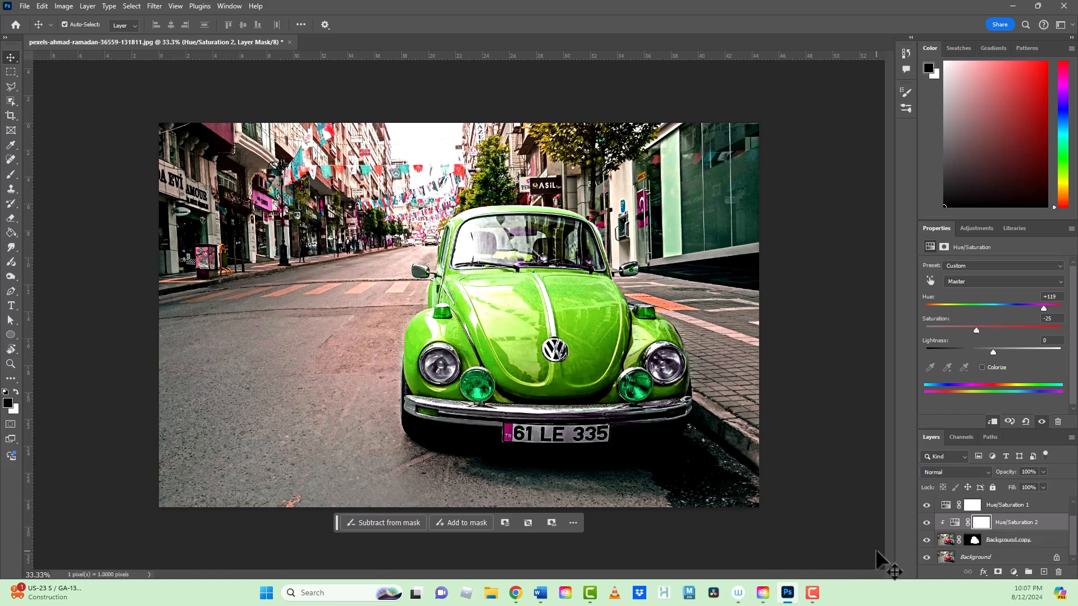
pyautogui.click(1014, 528)
pyautogui.doubleClick(1011, 523)
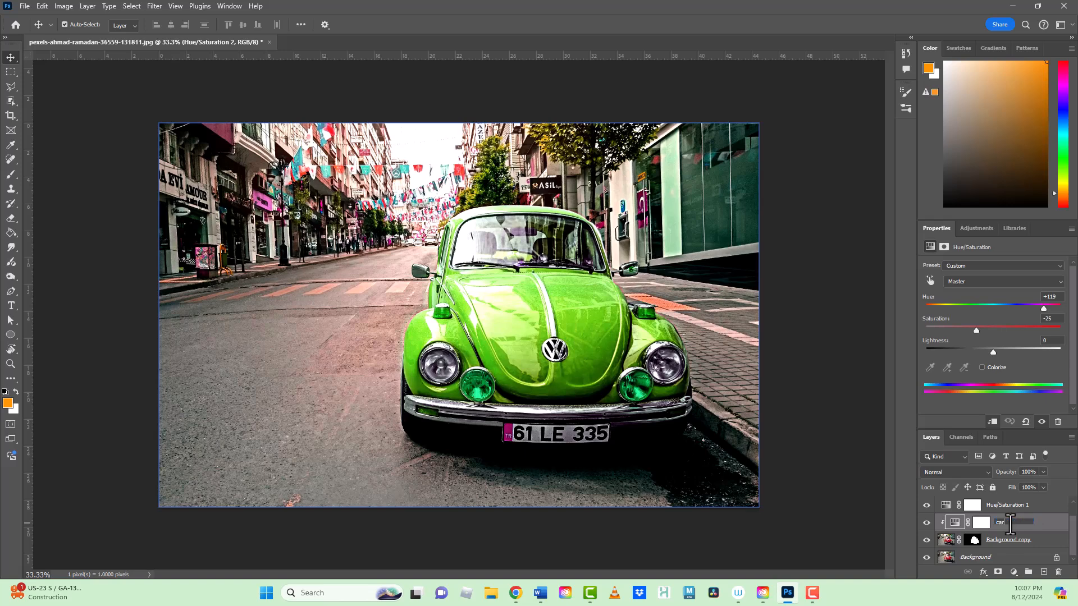
pyautogui.press('Return')
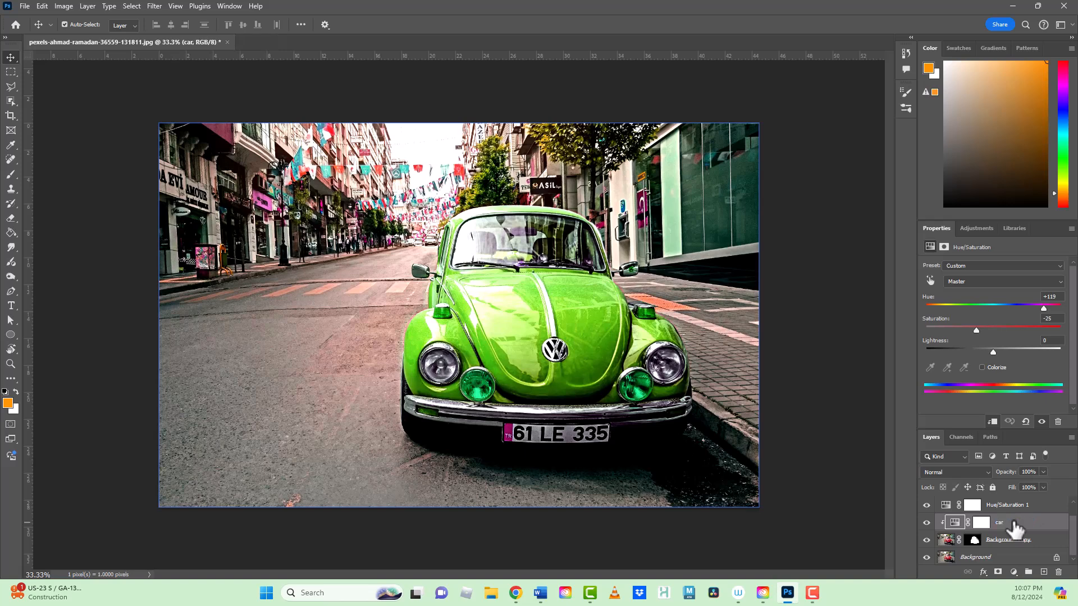
# Release the car adjustment layer's clipping mask to compare the effect, and clip it to the Background copy layer again.
pyautogui.click(1008, 508)
pyautogui.click(979, 531)
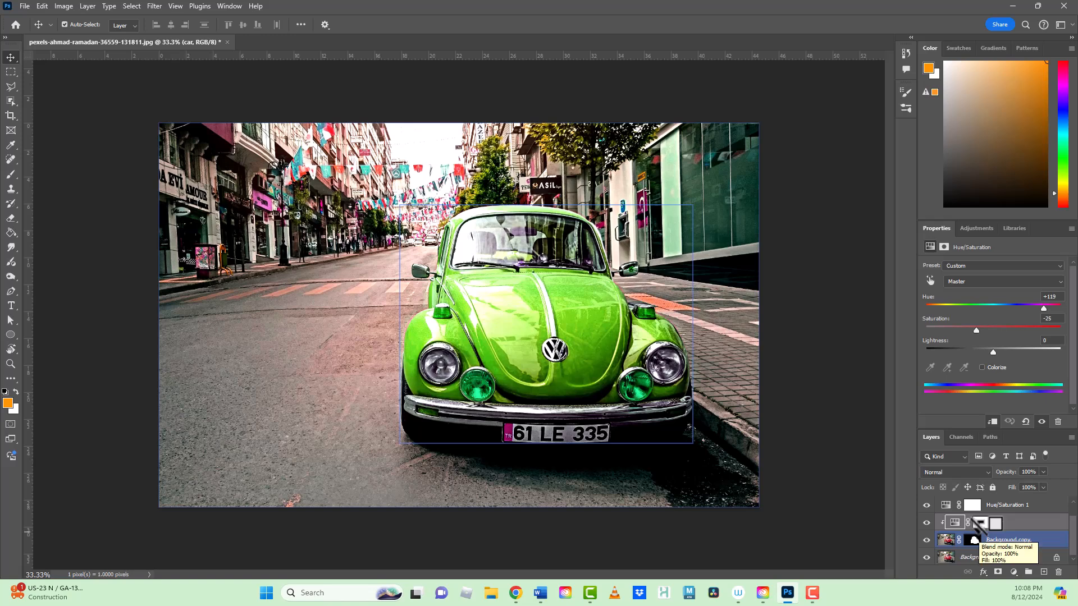
pyautogui.keyDown('alt'); pyautogui.click(979, 530); pyautogui.keyUp('alt')
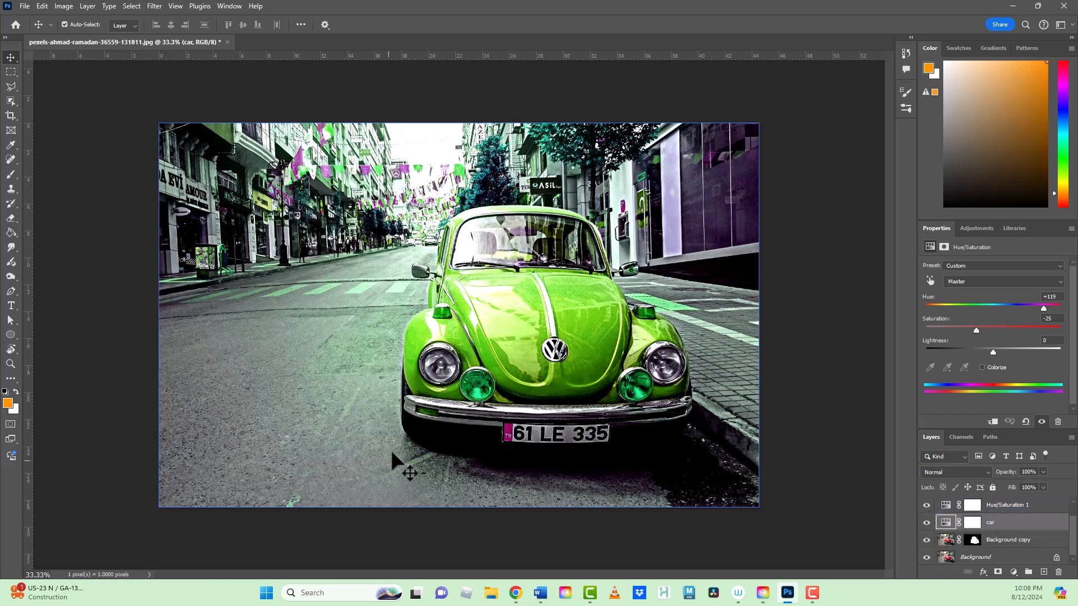
pyautogui.moveTo(973, 523); pyautogui.dragTo(958, 524)
pyautogui.click(977, 540)
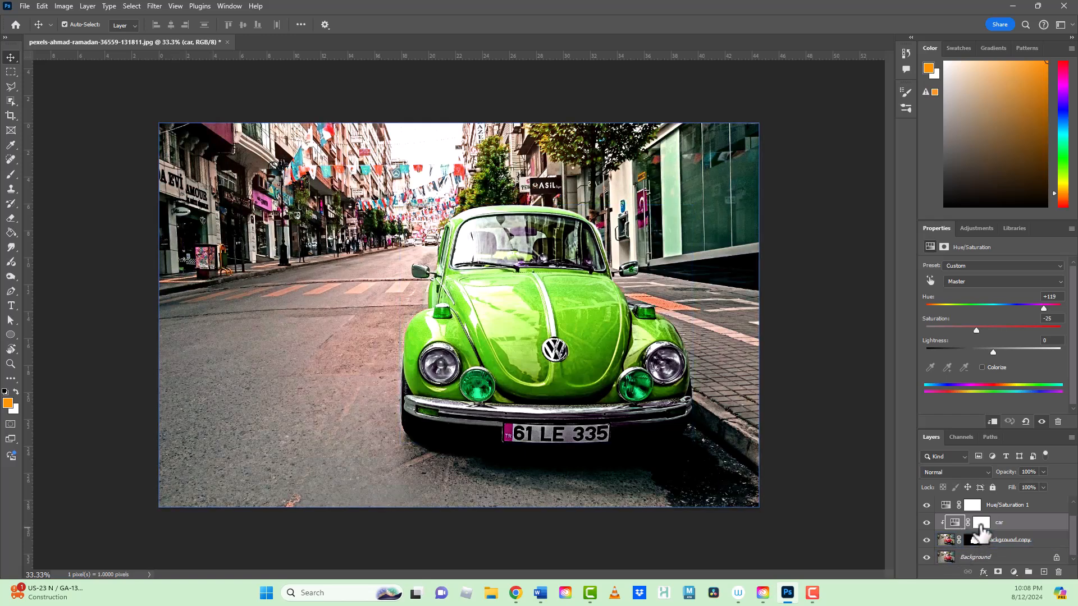
# Toggle the visibility of the Hue/Saturation 1 layer to compare the image with and without it, leaving it hidden.
pyautogui.click(1013, 572)
pyautogui.click(1019, 505)
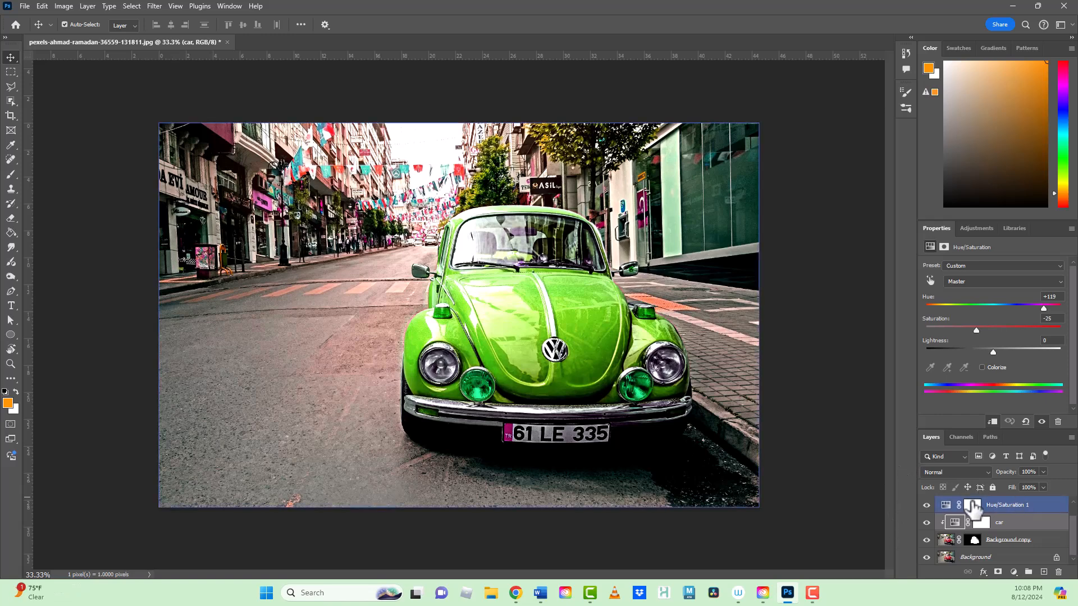
pyautogui.click(927, 506)
pyautogui.click(927, 506)
pyautogui.click(927, 506)
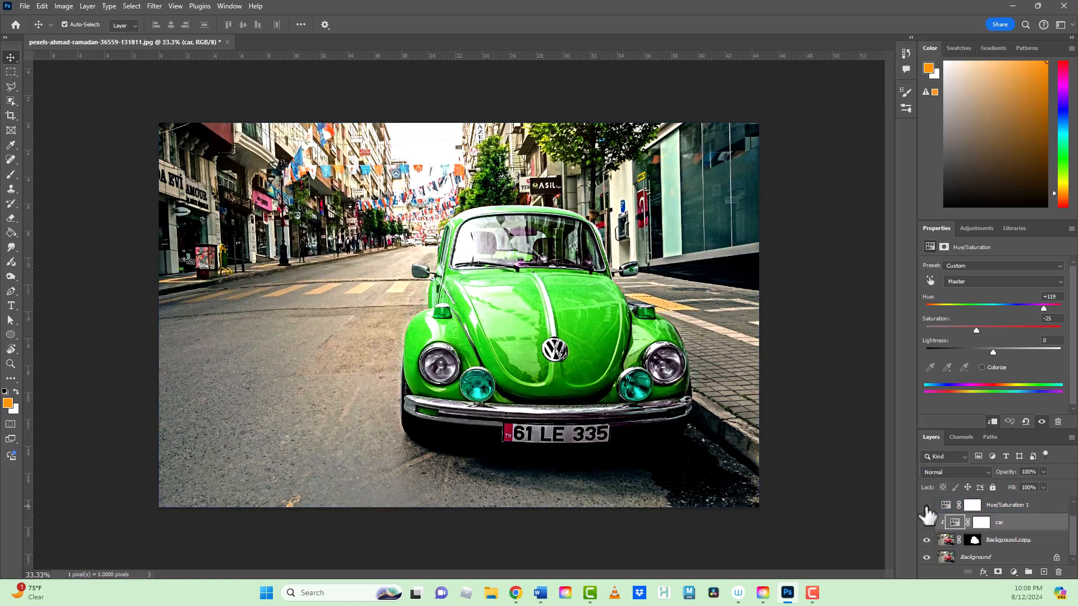
# Delete the entire Hue/Saturation 1 adjustment layer, not just its layer mask.
pyautogui.click(1021, 506)
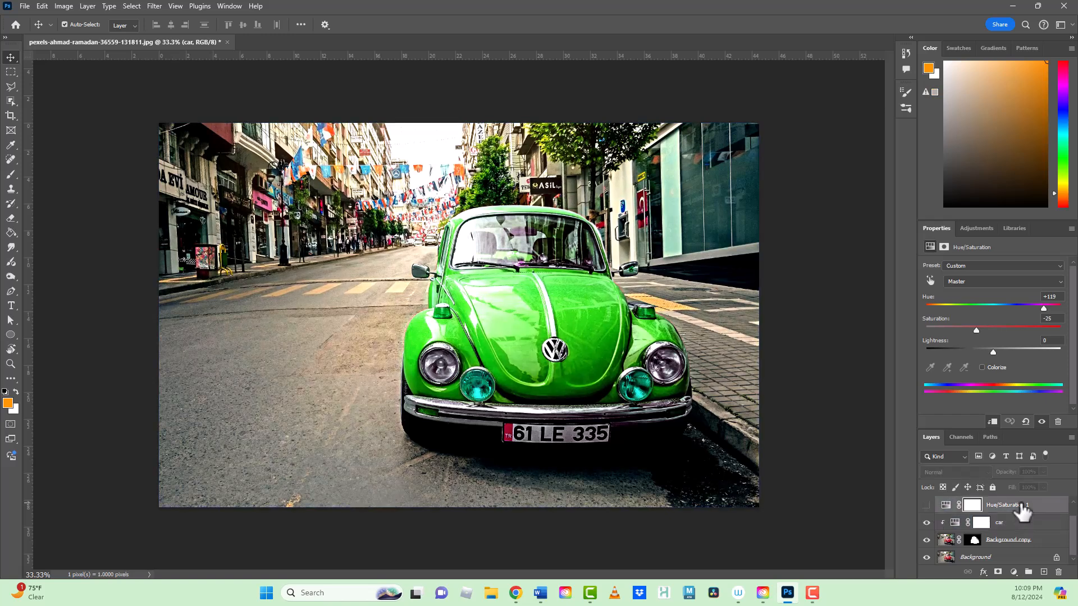
pyautogui.click(1060, 572)
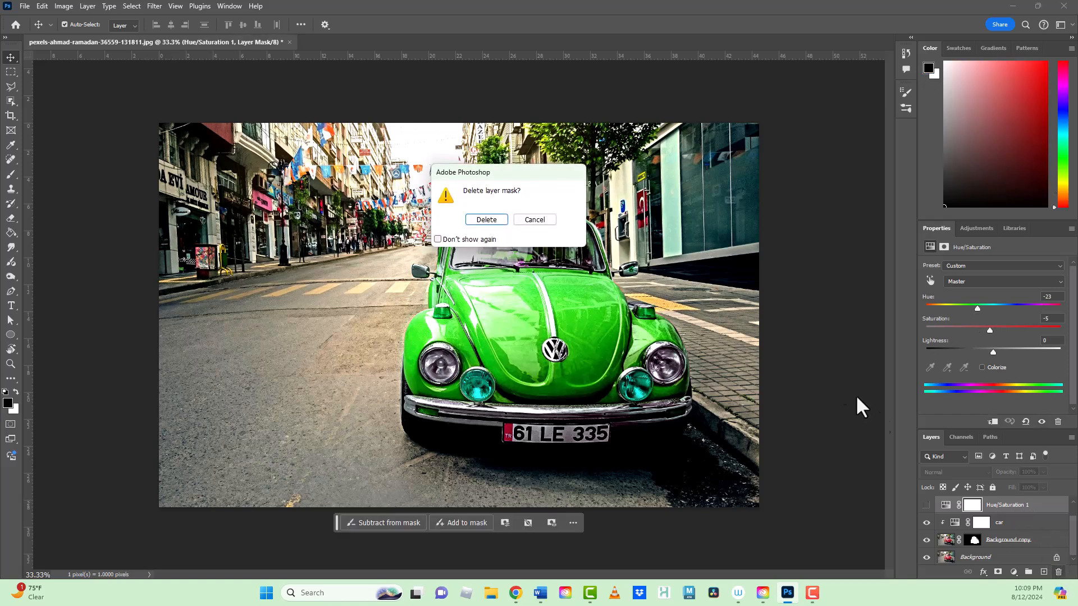
pyautogui.click(534, 220)
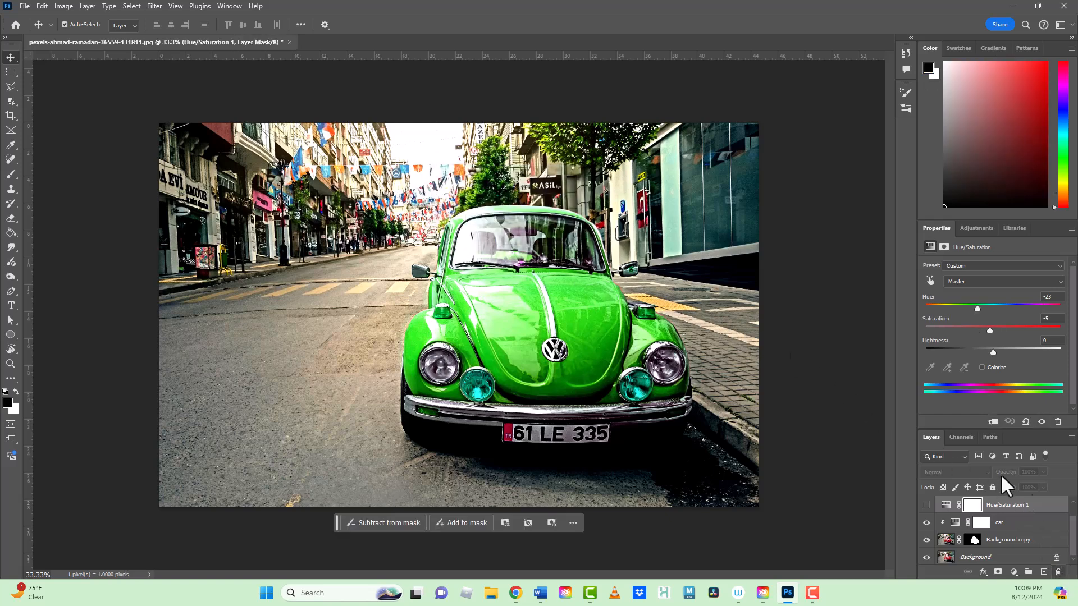
pyautogui.click(1044, 508)
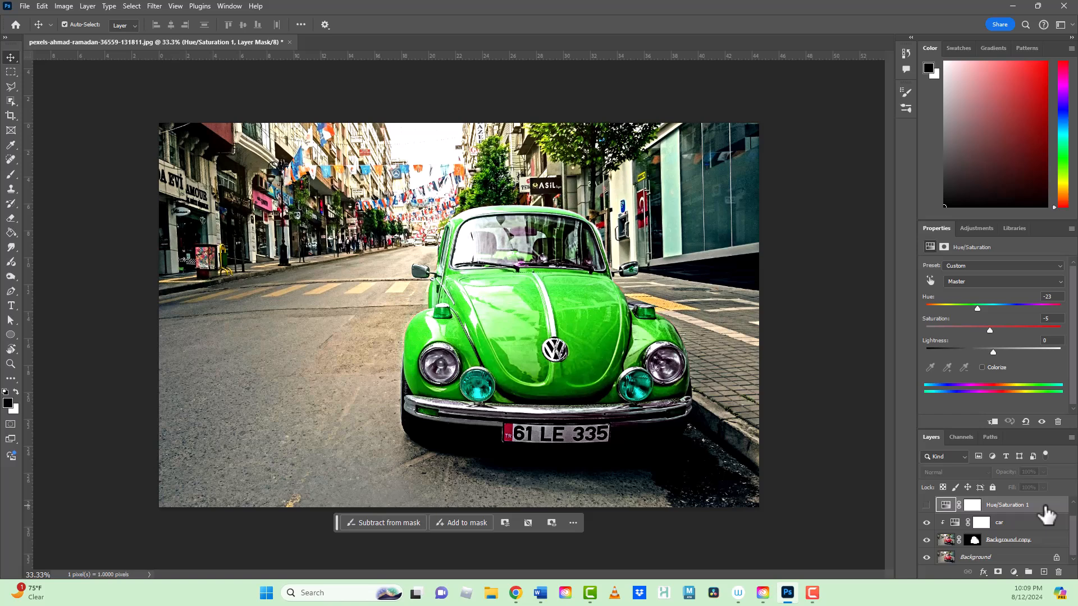
pyautogui.click(1058, 572)
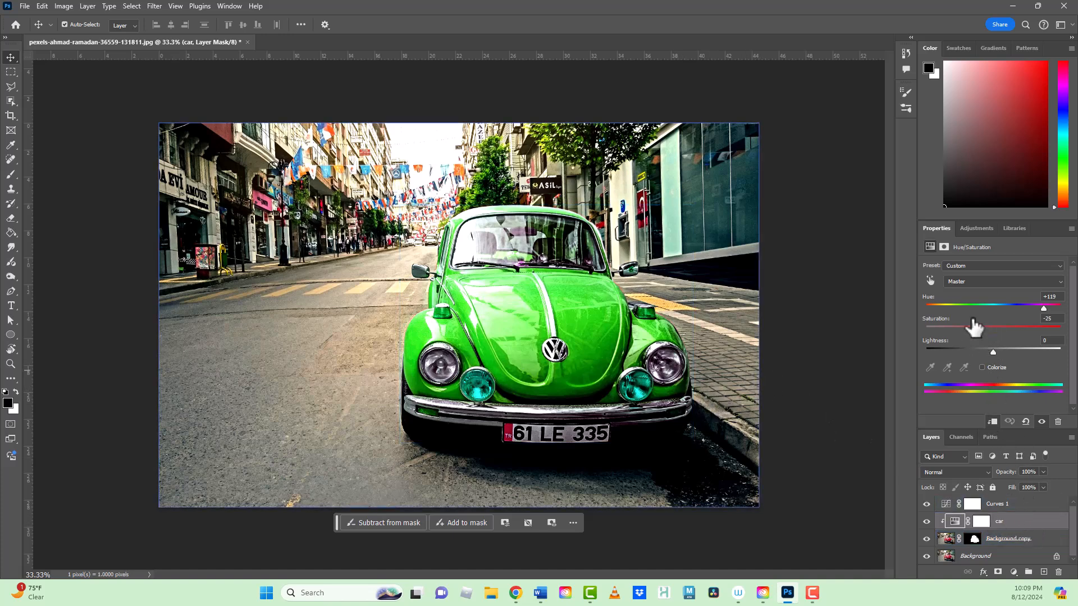
# Refine the car adjustment layer's colour by setting its hue to +139 and its saturation to -38.
pyautogui.click(1042, 307)
pyautogui.moveTo(1036, 308)
pyautogui.mouseDown()
pyautogui.moveTo(936, 319)
pyautogui.moveTo(1049, 307)
pyautogui.mouseUp()
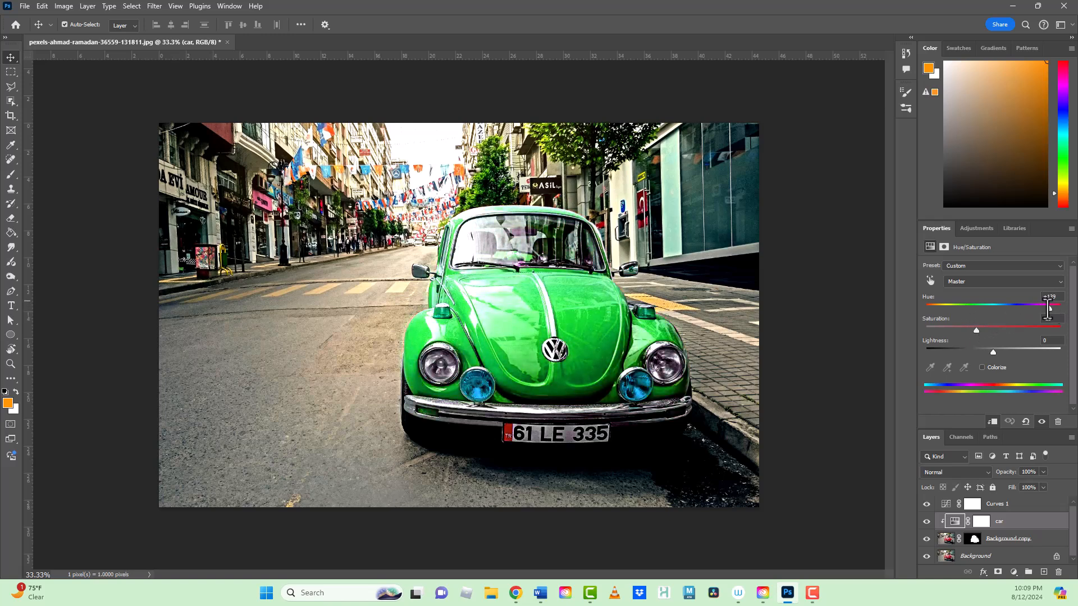
pyautogui.moveTo(975, 330); pyautogui.dragTo(969, 346)
pyautogui.click(997, 505)
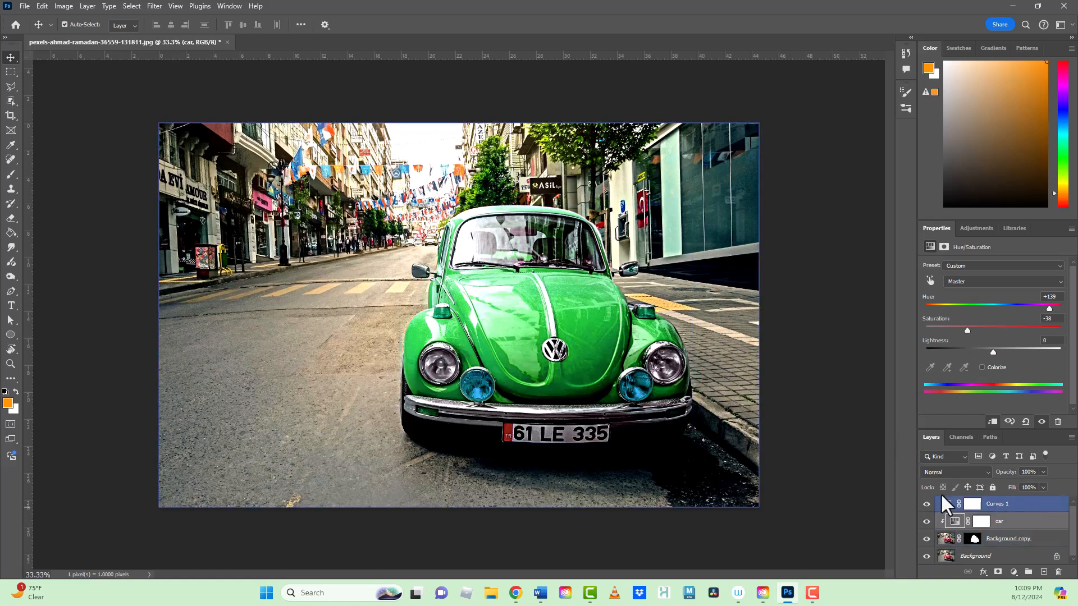